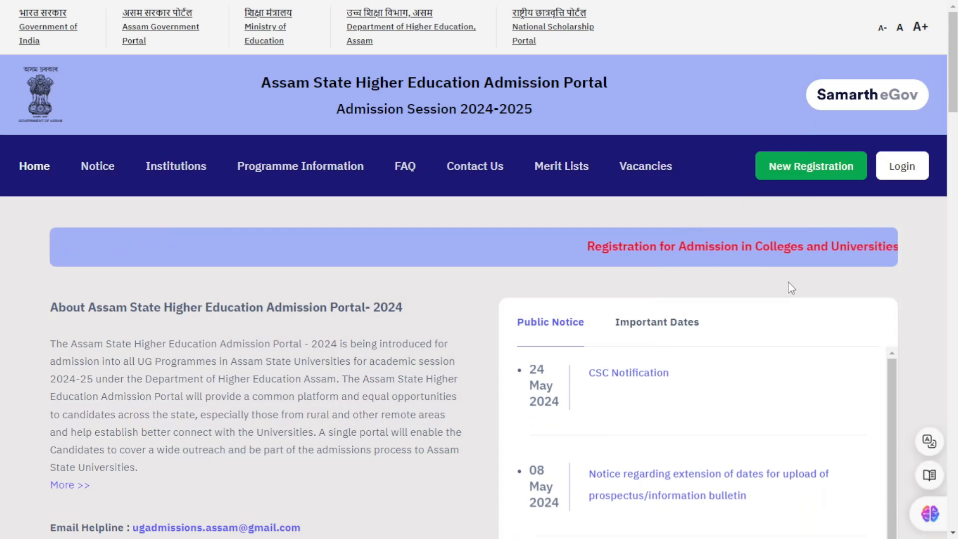
Step: Open the registered-user login and enter the registration number, saved password and captcha
click(910, 172)
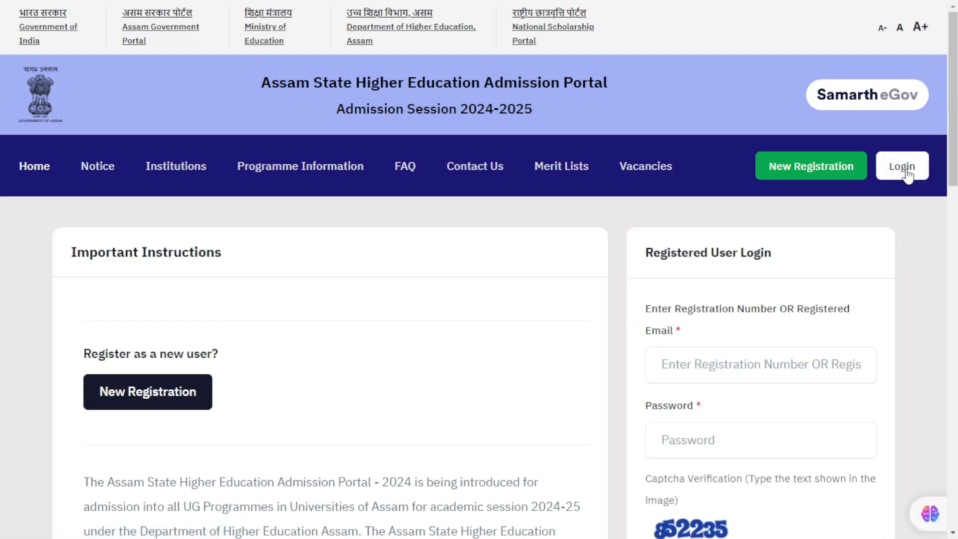
scroll(814, 255, down, 3)
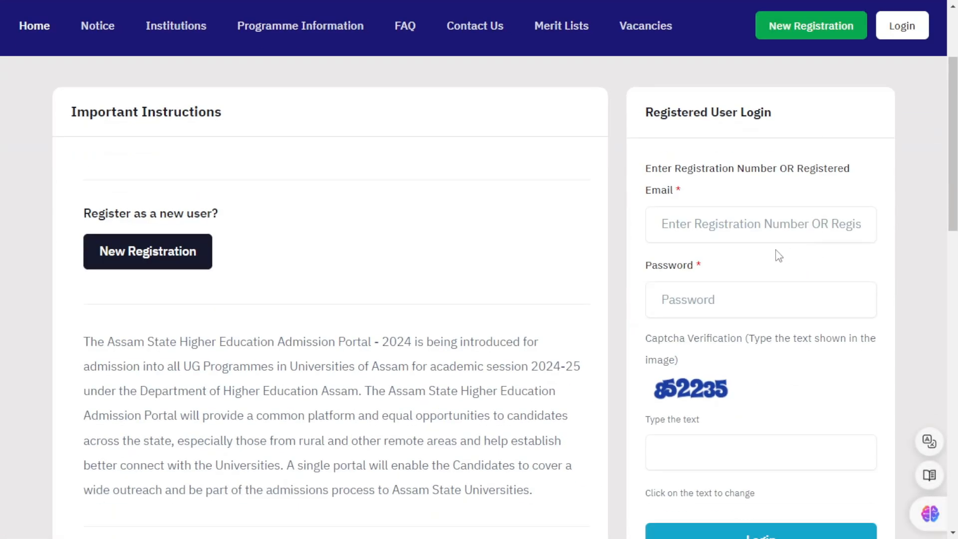
scroll(755, 250, down, 1)
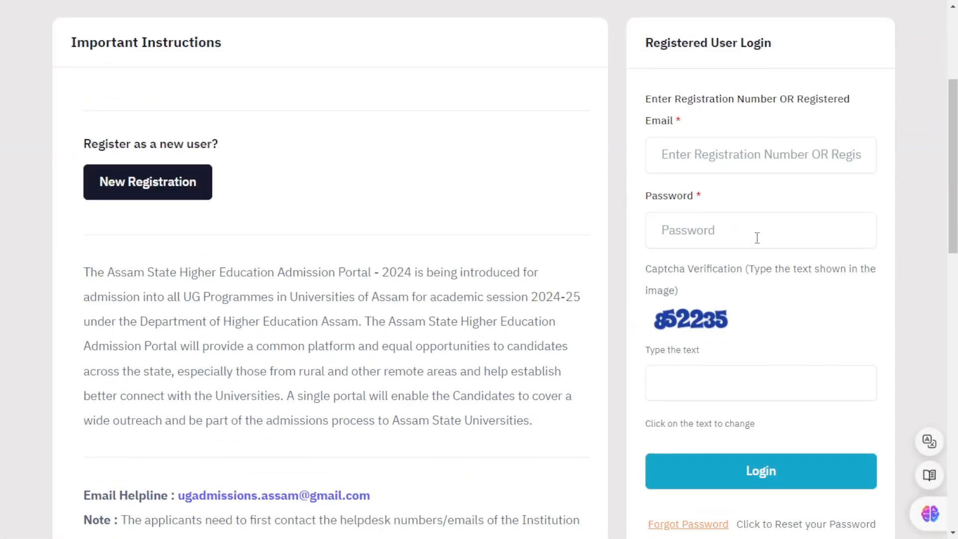
click(712, 161)
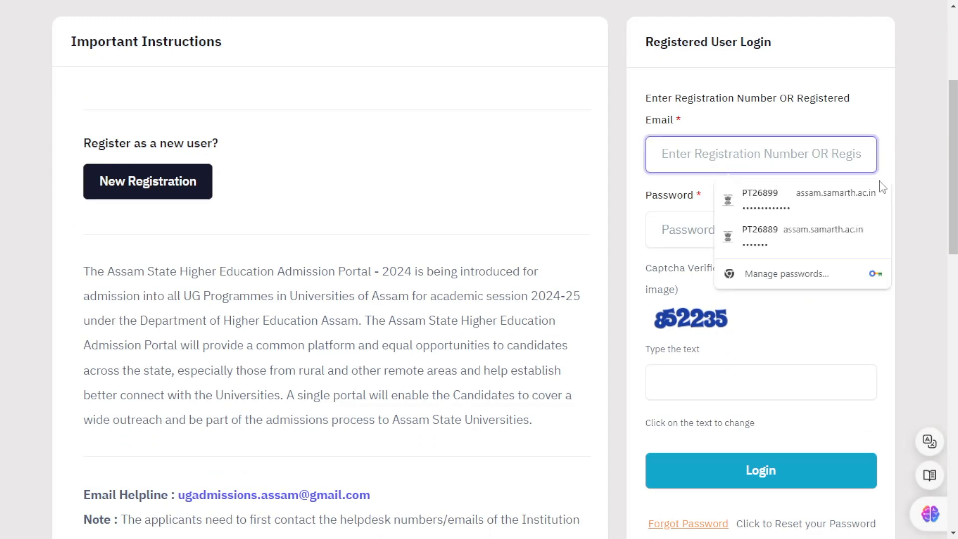
key(ctrl+v)
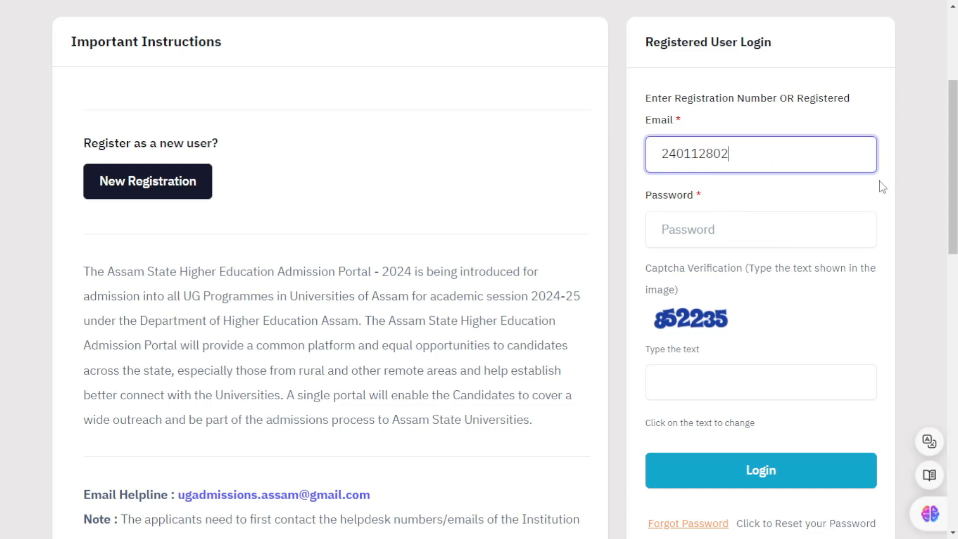
key(Tab)
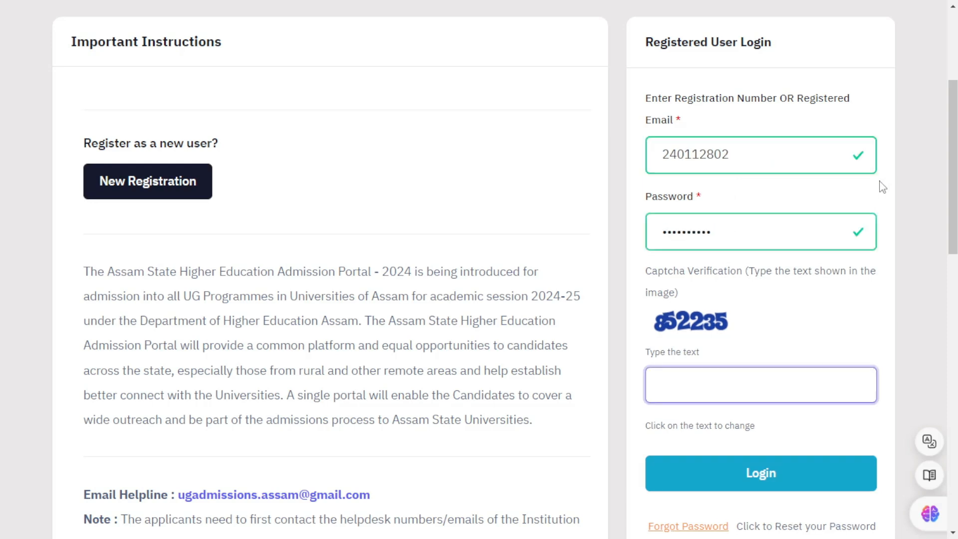
text(852235)
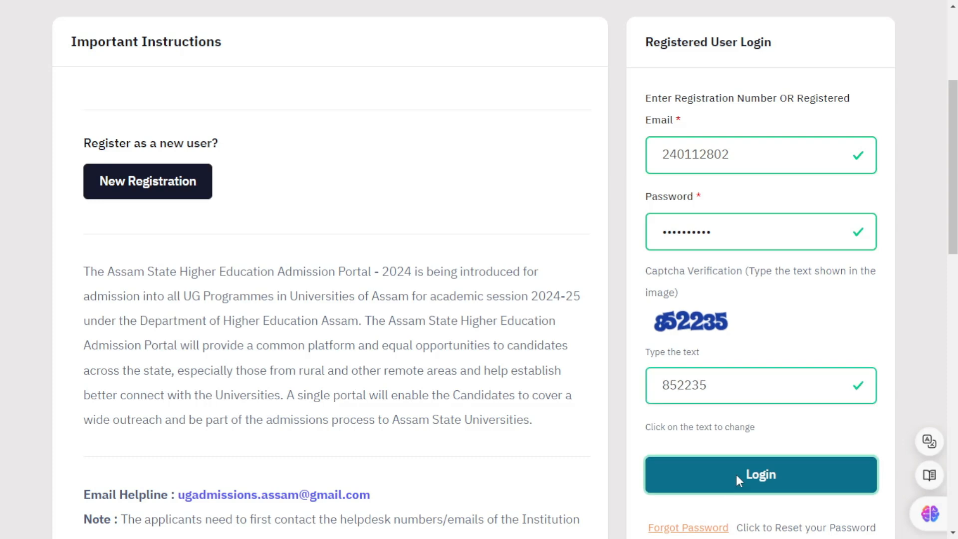
Step: Sign in and scroll to the Moridhal College application marked 'Application Opened for Correction'
click(738, 479)
scroll(600, 364, down, 7)
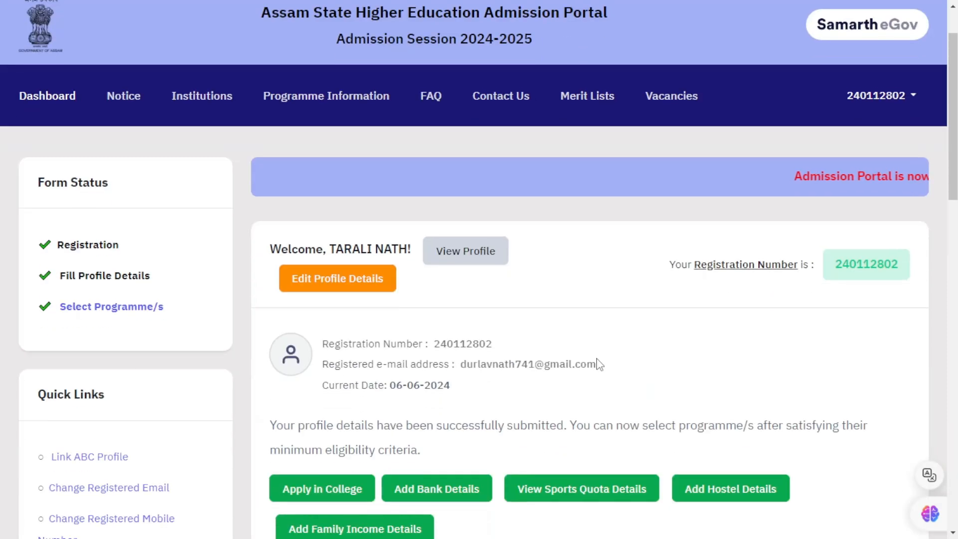
scroll(599, 366, down, 5)
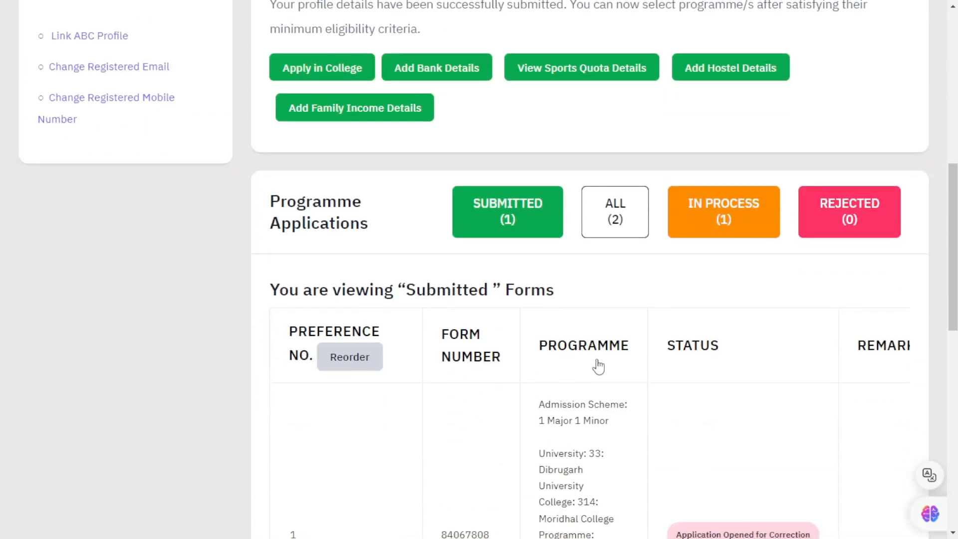
drag(675, 396, 815, 395)
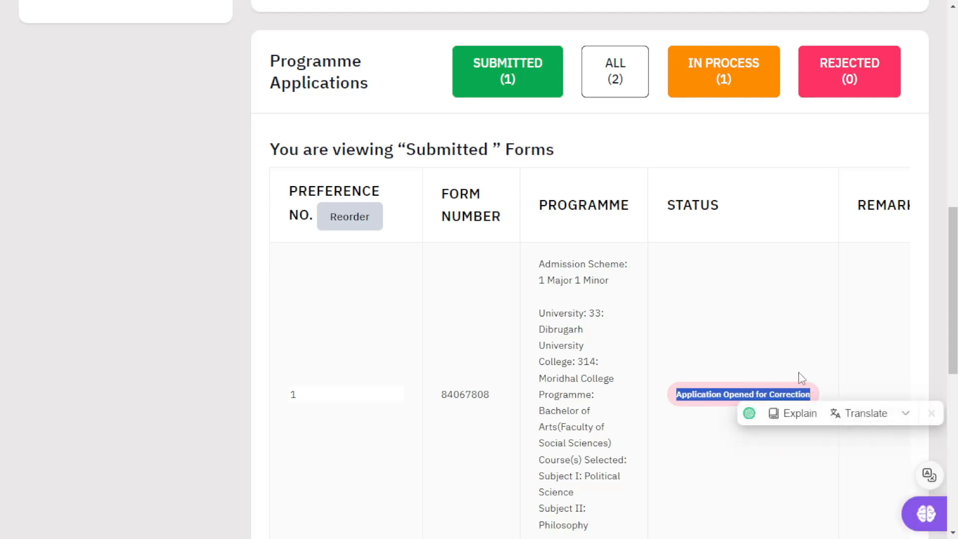
click(743, 337)
scroll(745, 345, down, 3)
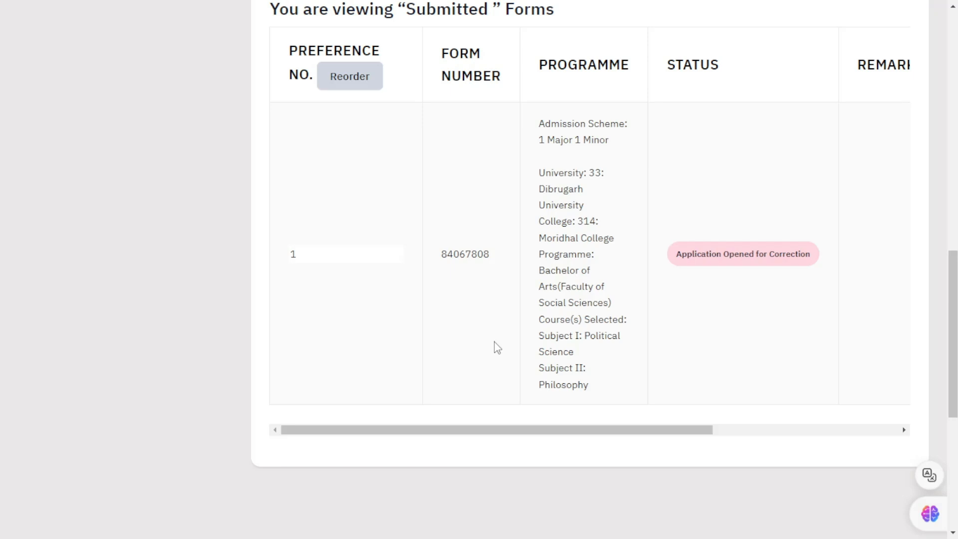
drag(514, 431, 722, 403)
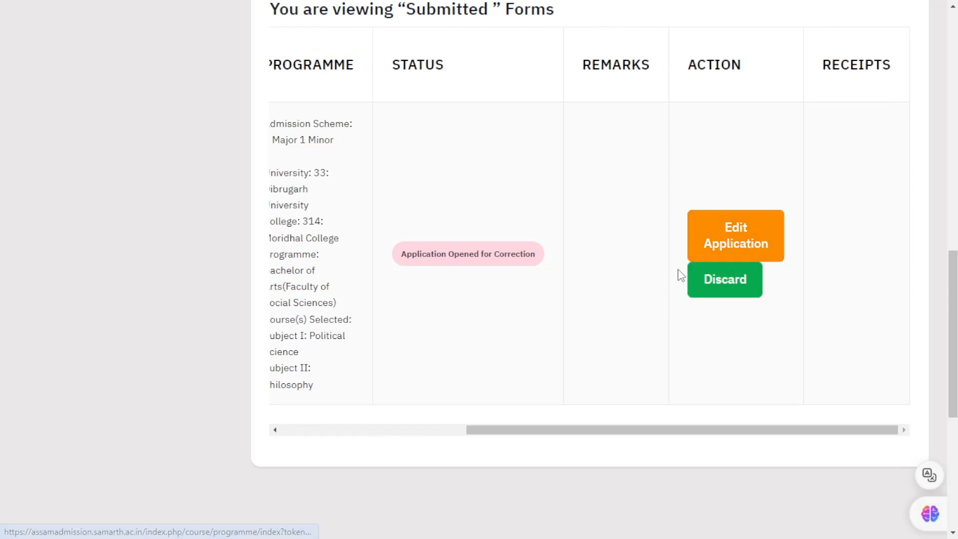
Step: Edit the application under Discipline Group with History as Subject I and Geography as Subject II
click(738, 235)
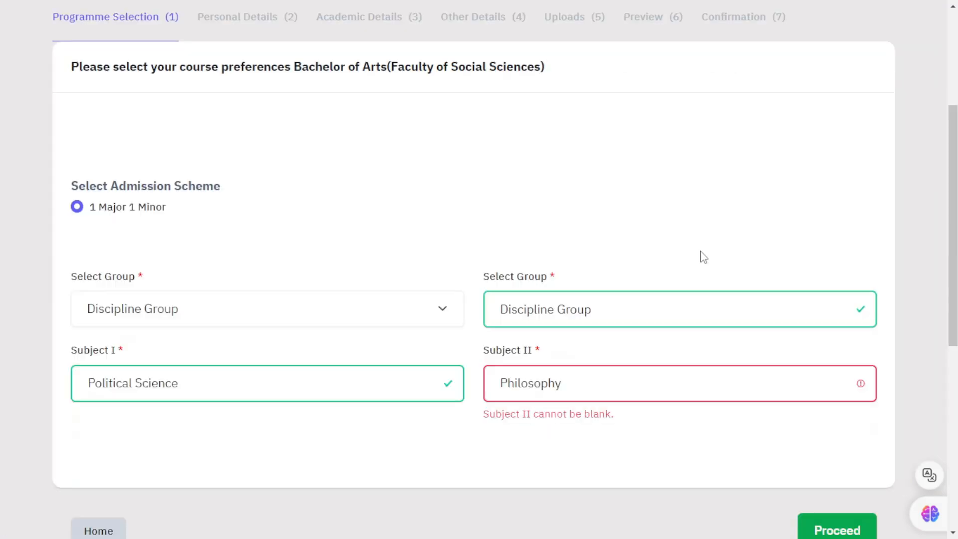
click(255, 314)
click(230, 353)
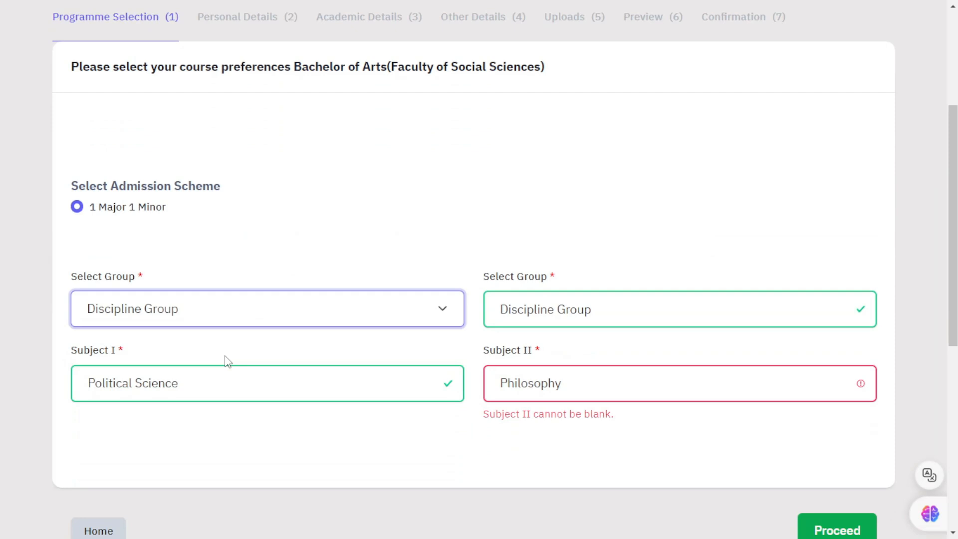
click(196, 391)
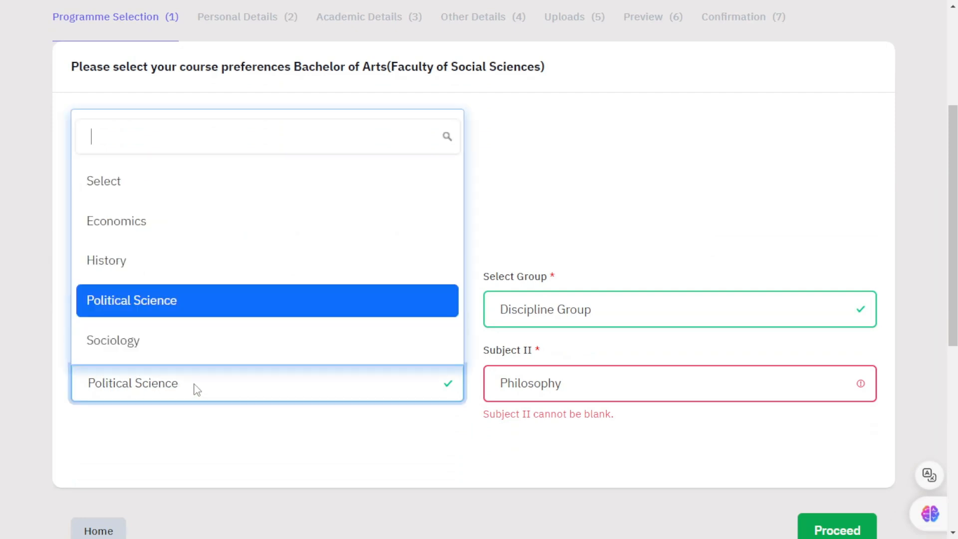
click(148, 268)
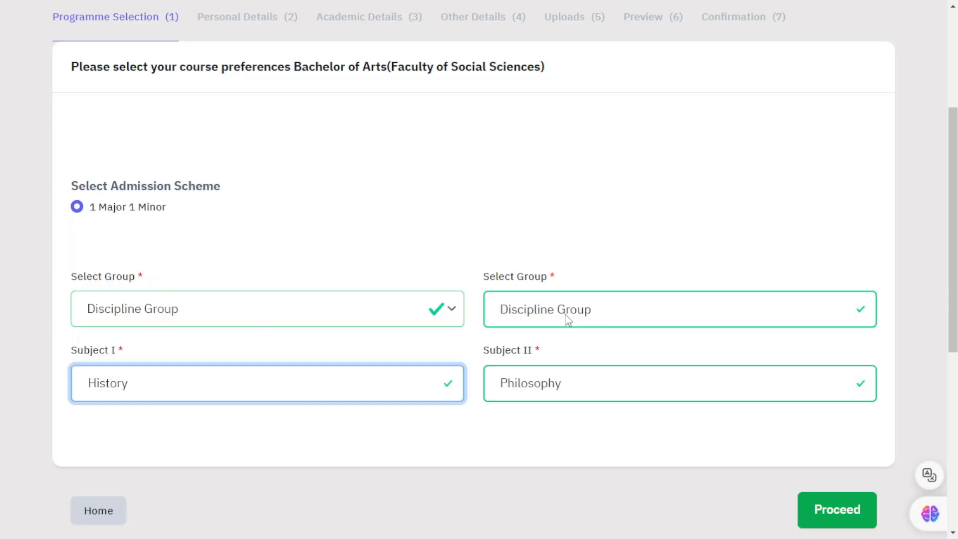
click(543, 390)
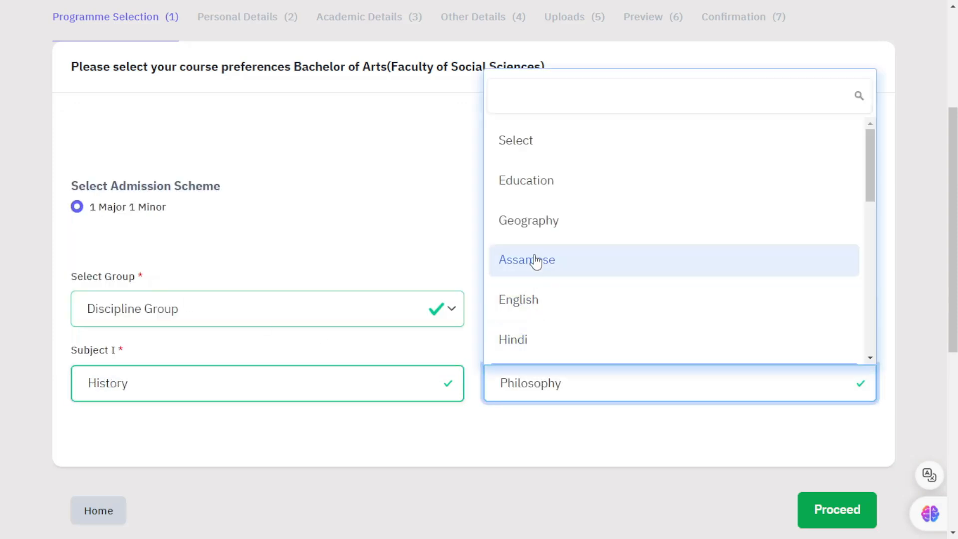
click(540, 226)
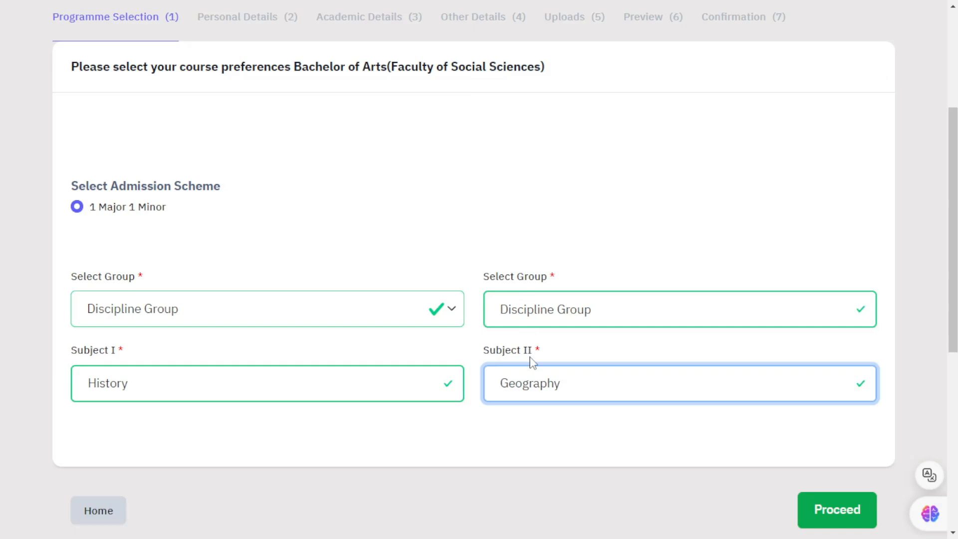
scroll(537, 358, down, 3)
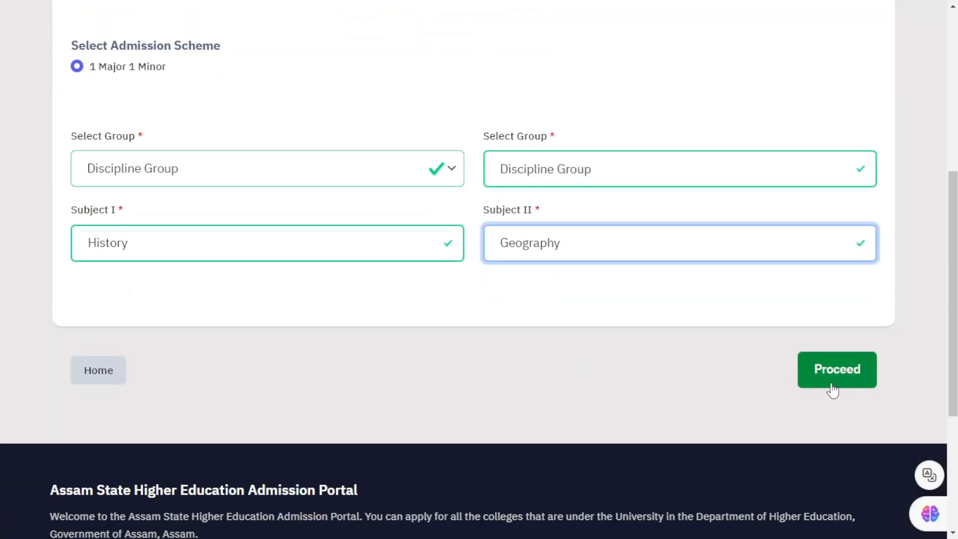
scroll(468, 388, up, 2)
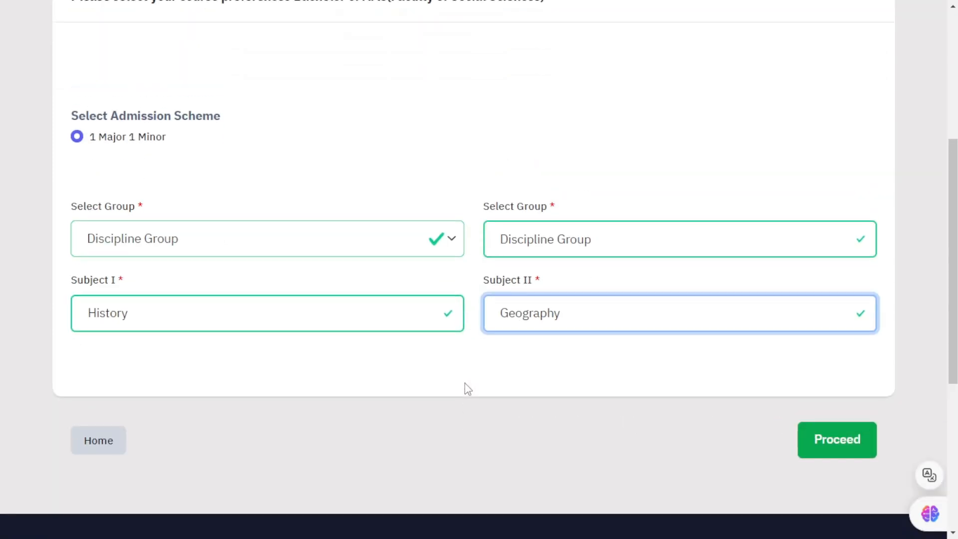
scroll(349, 329, up, 6)
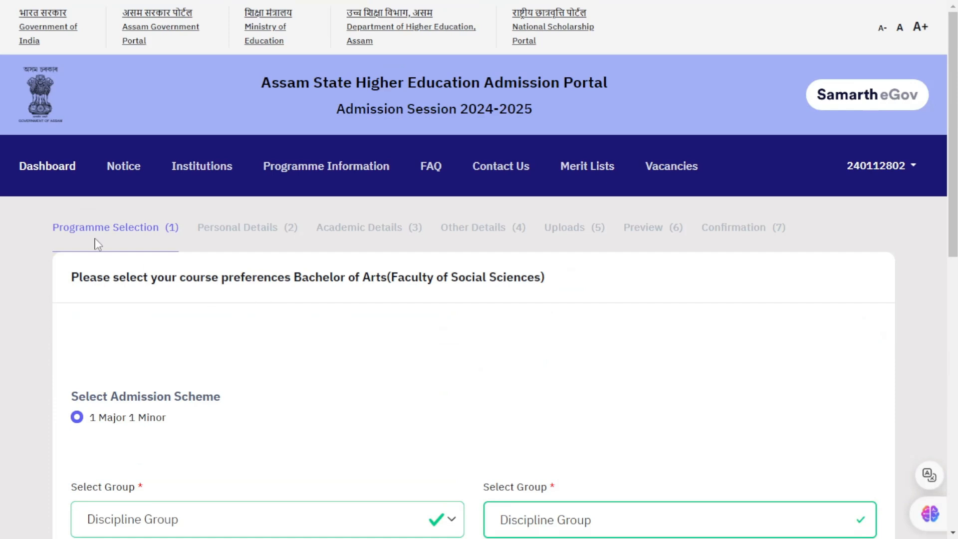
Step: Go to the applicant dashboard and review its progress steps
click(45, 169)
scroll(557, 388, down, 5)
scroll(557, 388, down, 8)
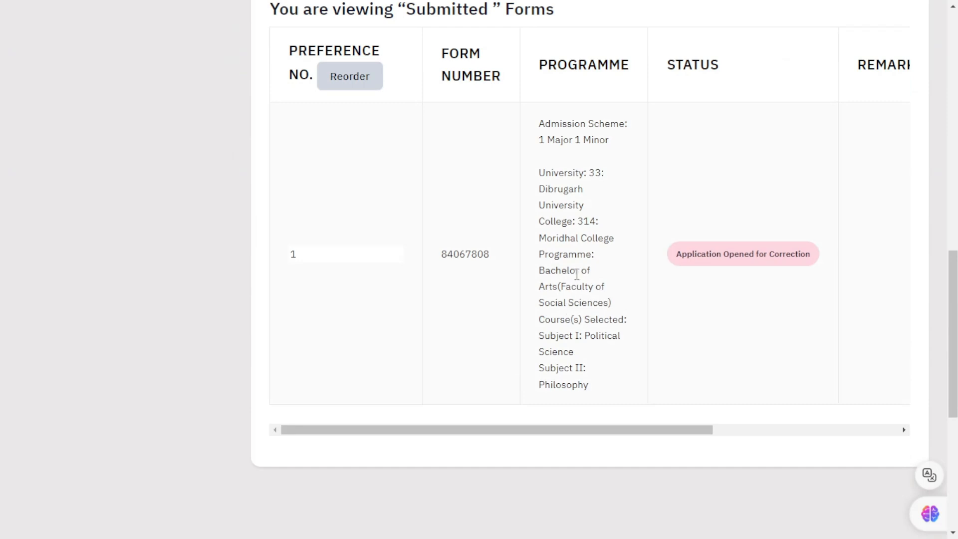
scroll(574, 280, up, 5)
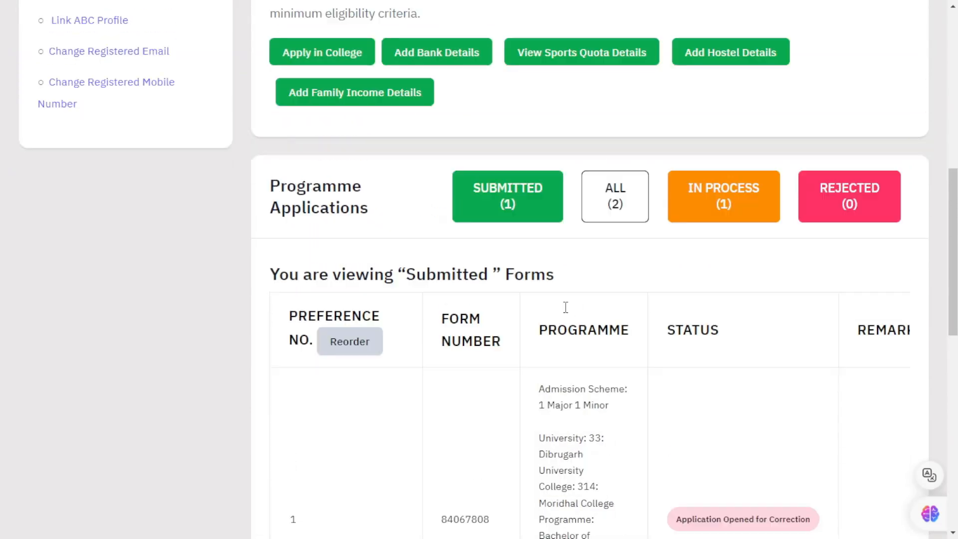
scroll(565, 307, up, 2)
Step: Open Apply in College, view the University list without choosing, and return to the dashboard
click(317, 137)
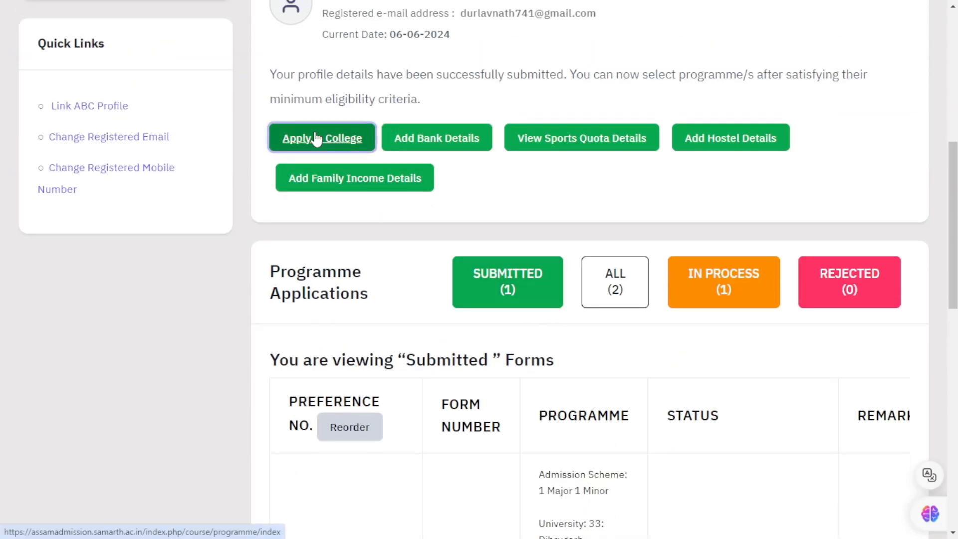
scroll(250, 291, down, 3)
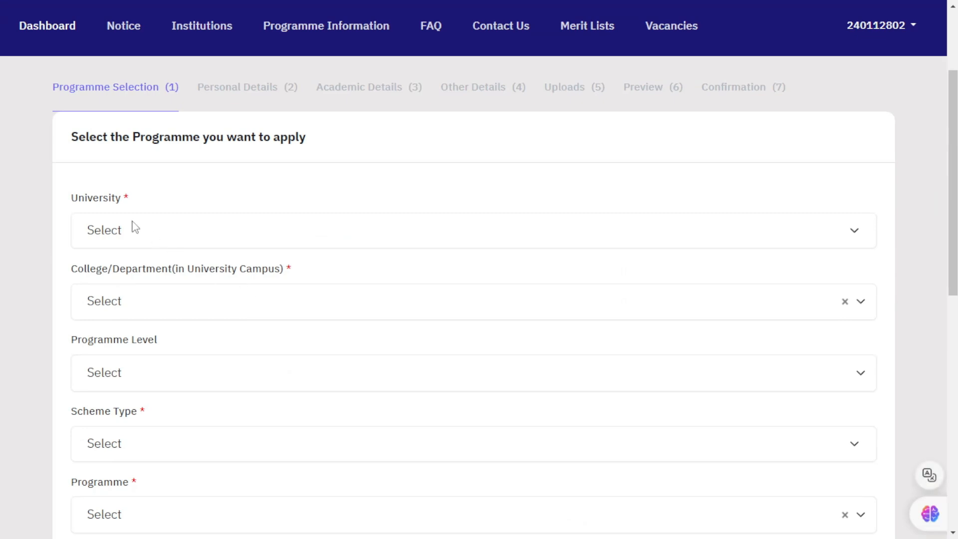
click(135, 229)
click(183, 199)
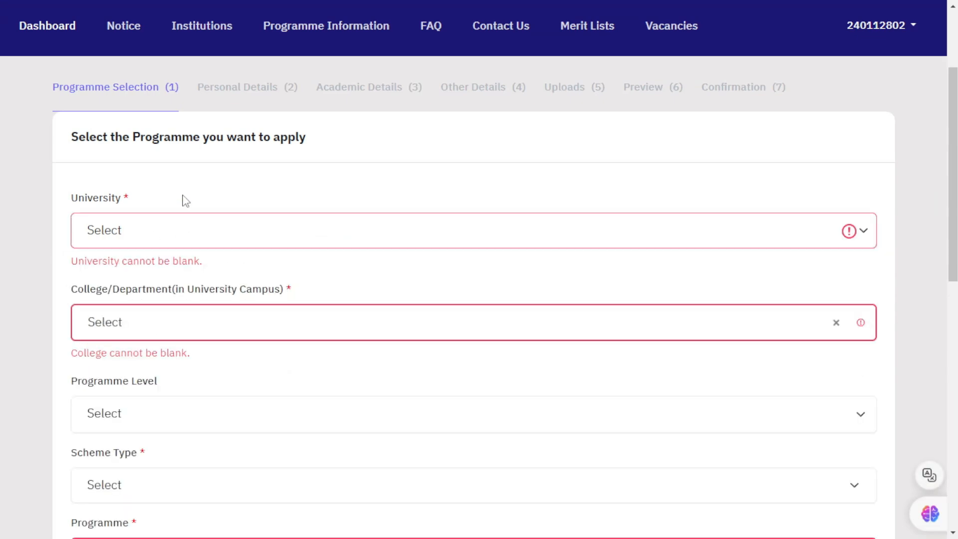
scroll(183, 199, up, 3)
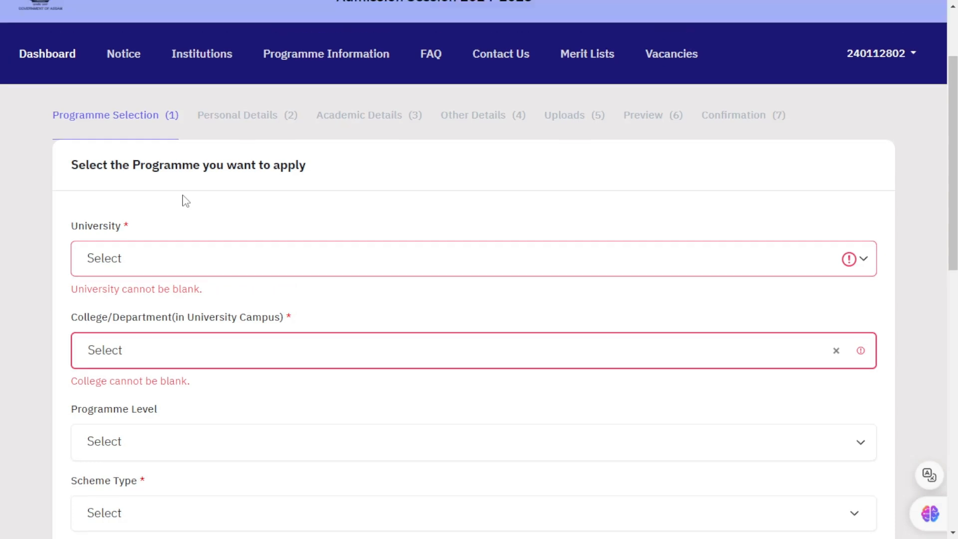
click(22, 170)
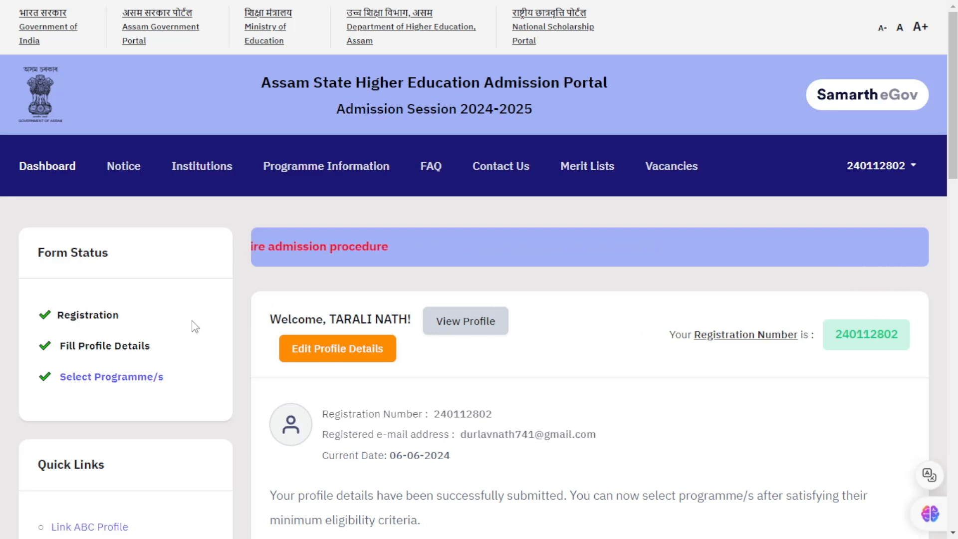
Step: Open the correction-window guidelines and tick the profile, academic, rules, re-processing, read-all and one-time profile-edit boxes
click(345, 357)
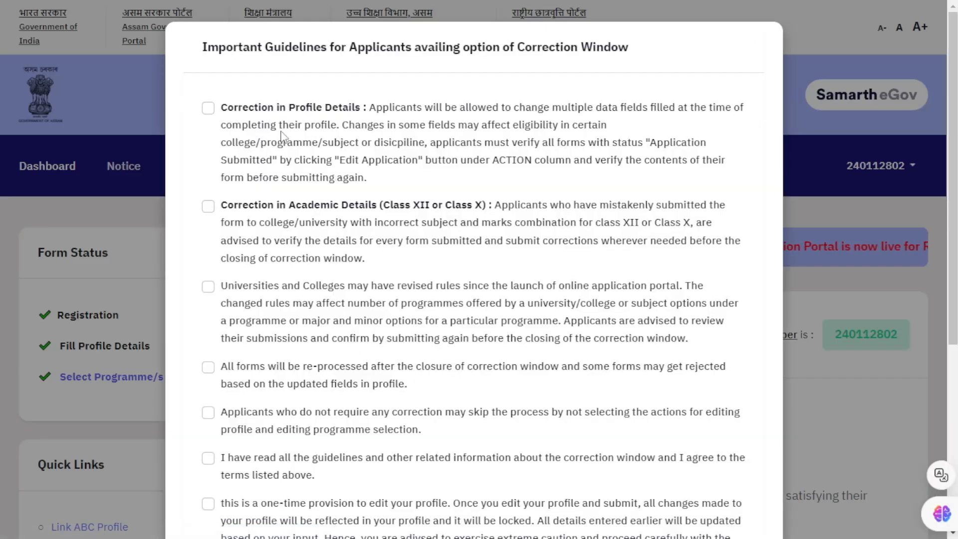
click(208, 109)
click(208, 206)
click(208, 288)
scroll(209, 260, down, 3)
click(208, 227)
click(208, 272)
click(208, 318)
click(208, 363)
Step: Tick the one-time application edit provision and agree to open the profile for modification
scroll(223, 349, down, 3)
click(208, 289)
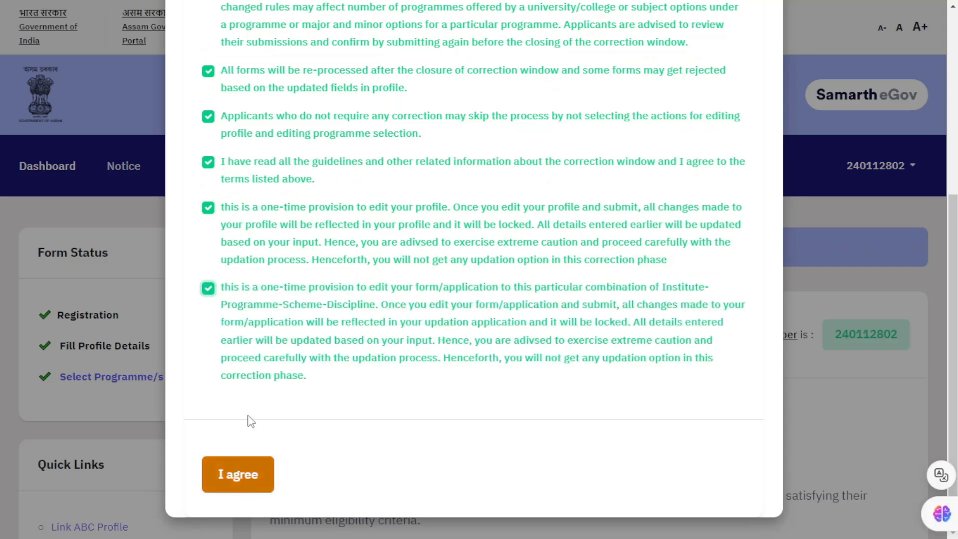
scroll(251, 420, up, 5)
scroll(246, 456, down, 5)
click(240, 476)
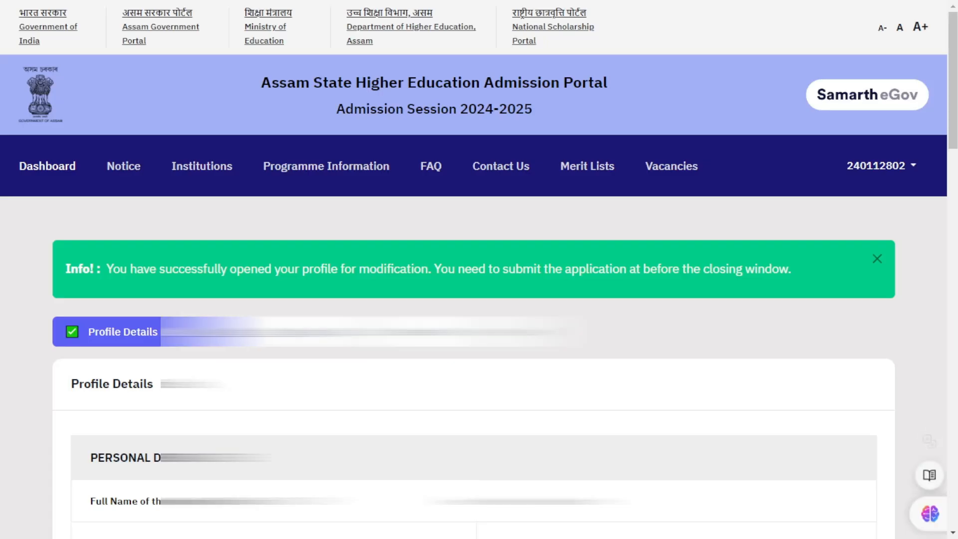
Step: Review the Profile Details, noting gender recorded as Male, and choose Update Details
scroll(479, 299, down, 4)
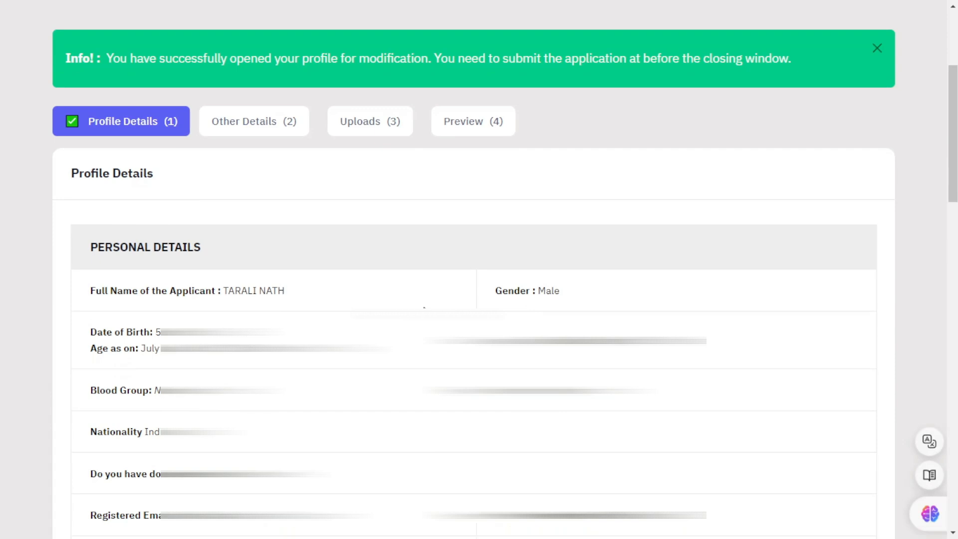
drag(111, 294, 169, 293)
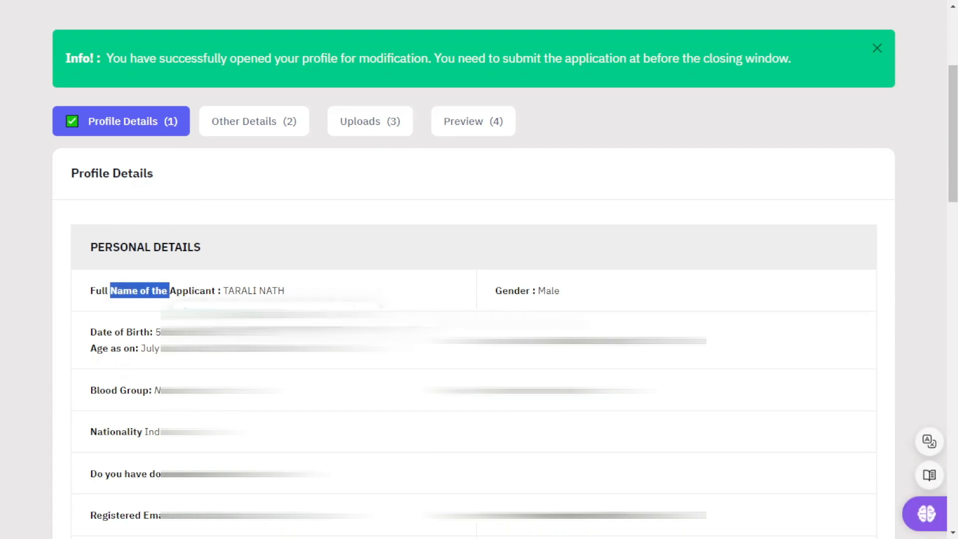
drag(496, 290, 569, 293)
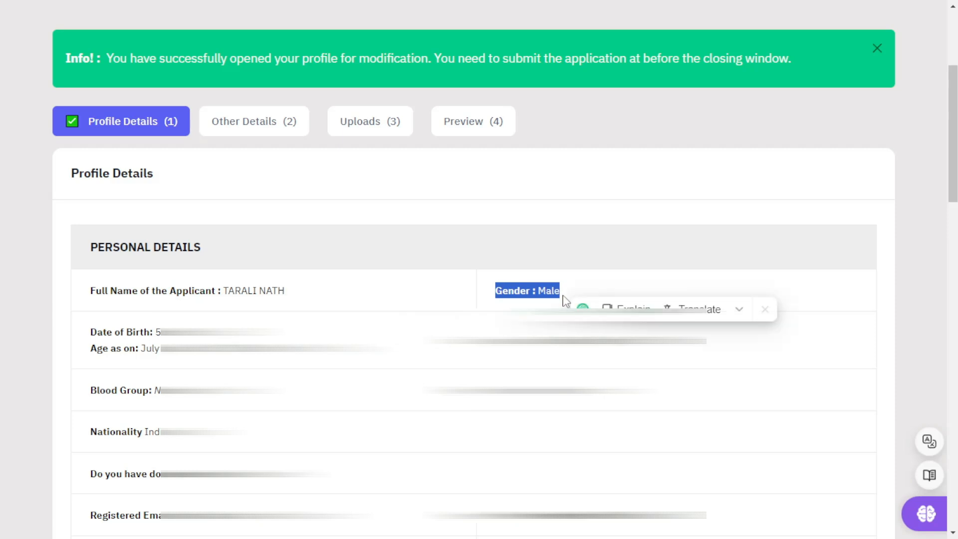
click(554, 292)
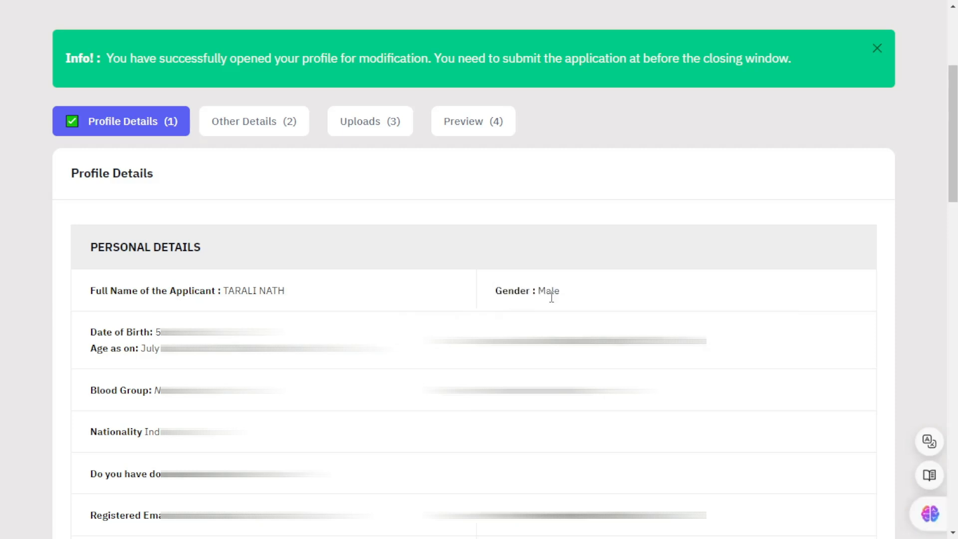
drag(955, 129, 954, 397)
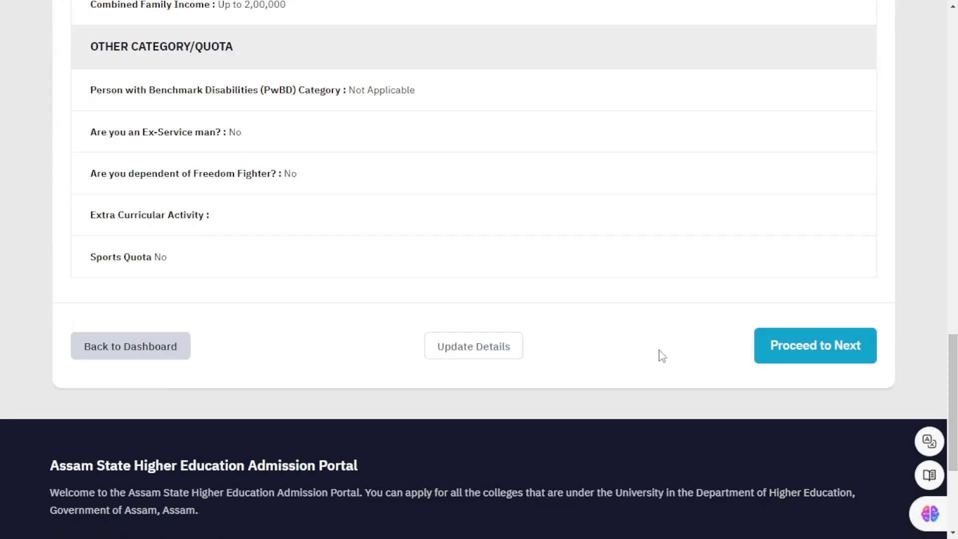
click(476, 353)
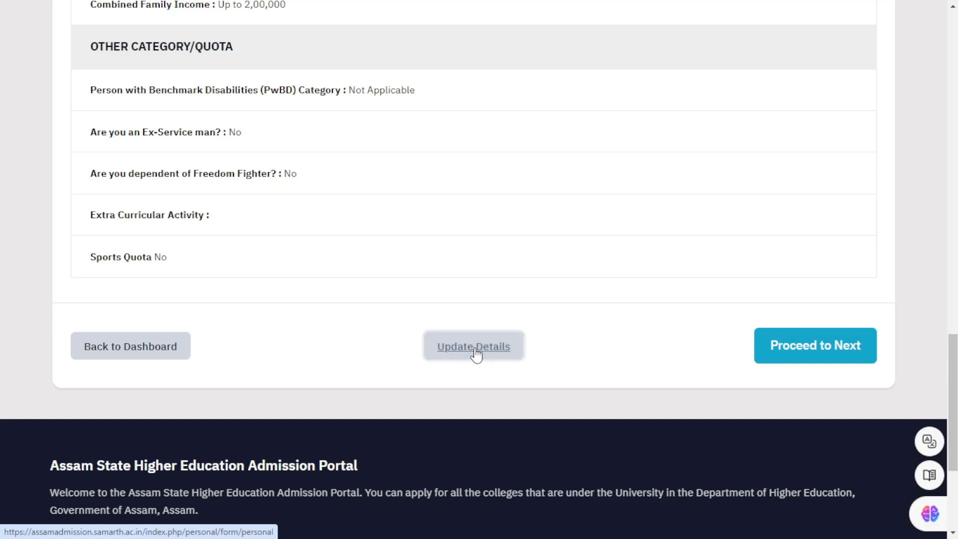
Step: Change the applicant's gender to Female
scroll(488, 362, down, 1)
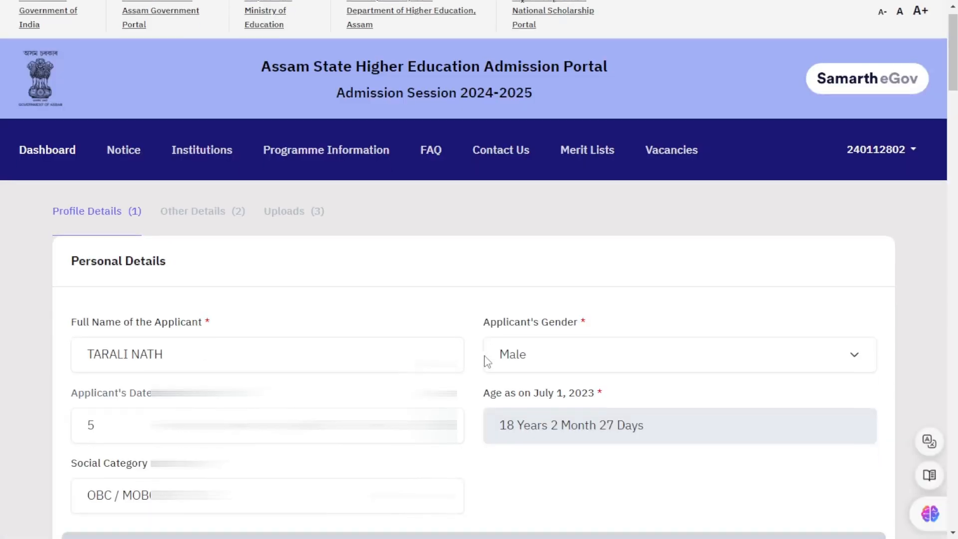
click(540, 308)
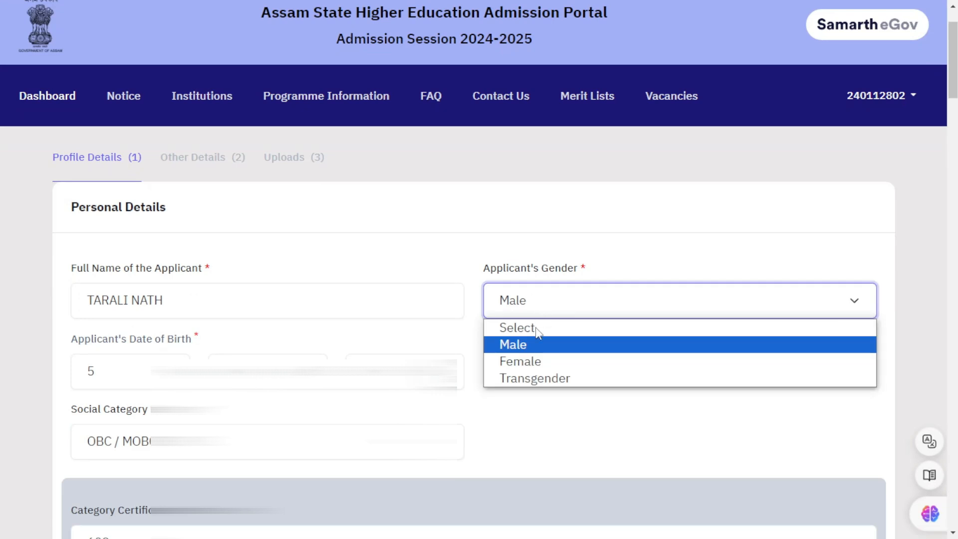
click(526, 360)
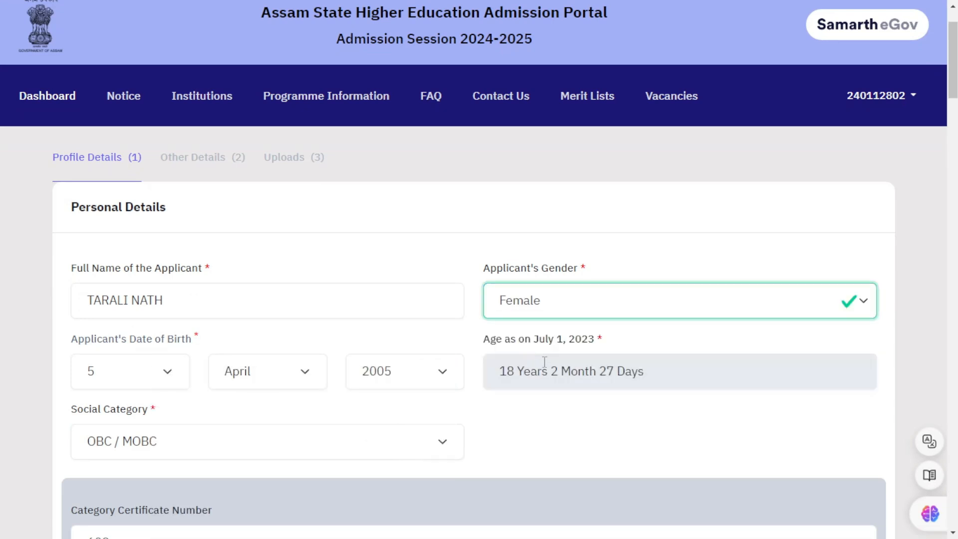
Step: Set the Category Certificate Issuing Date to 6 June 2024 using the calendar
scroll(895, 258, down, 4)
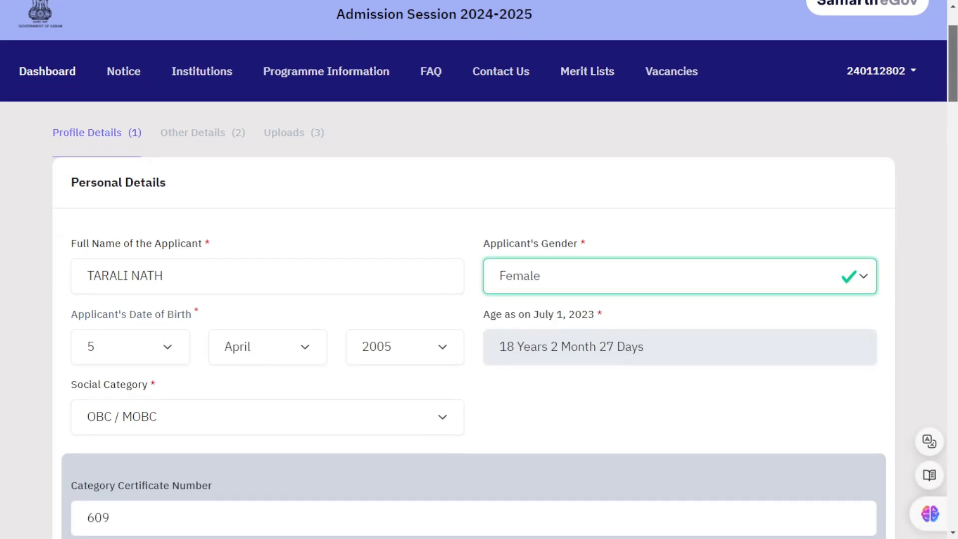
scroll(741, 188, down, 5)
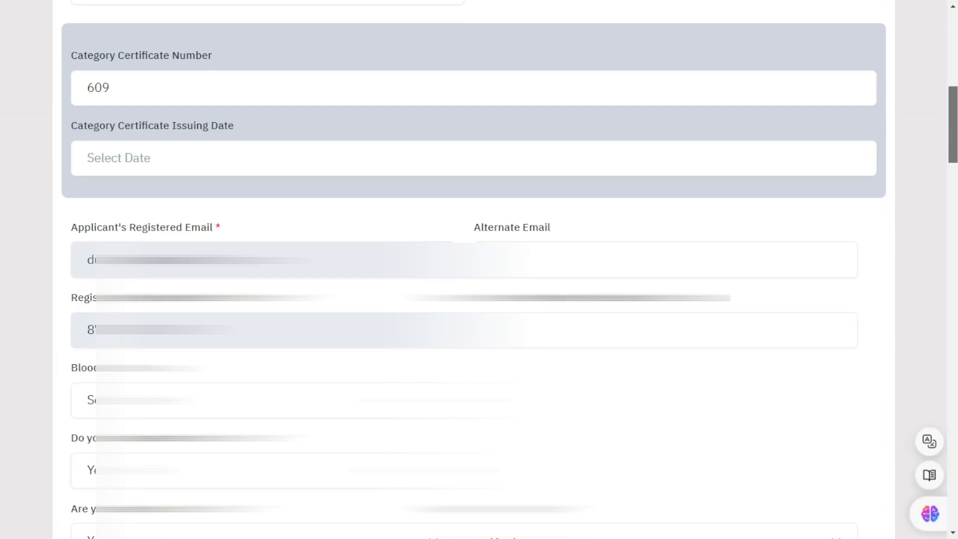
click(179, 162)
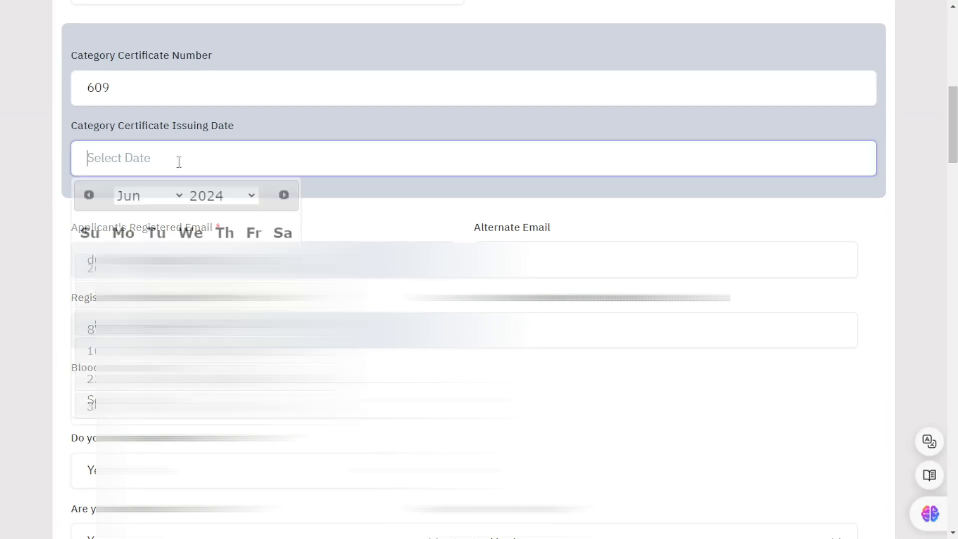
click(277, 131)
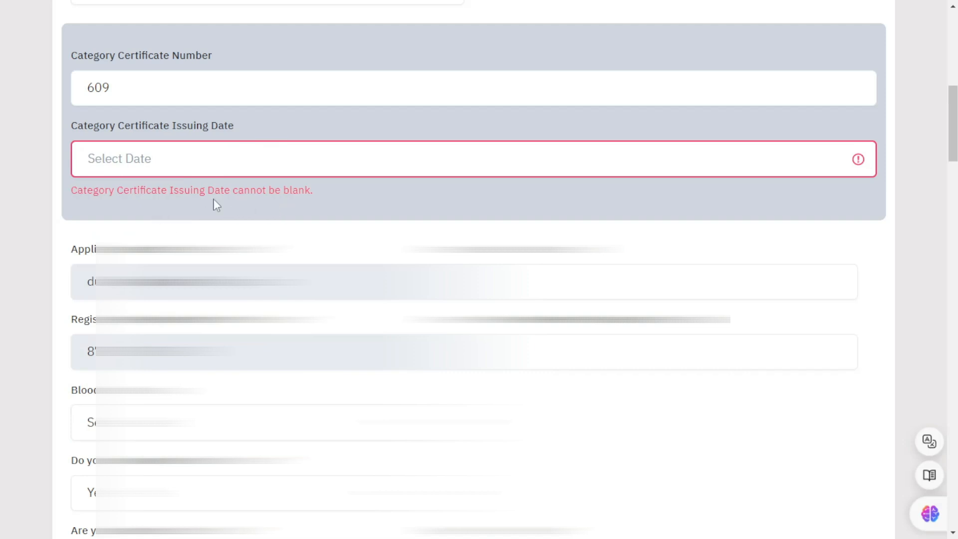
click(173, 157)
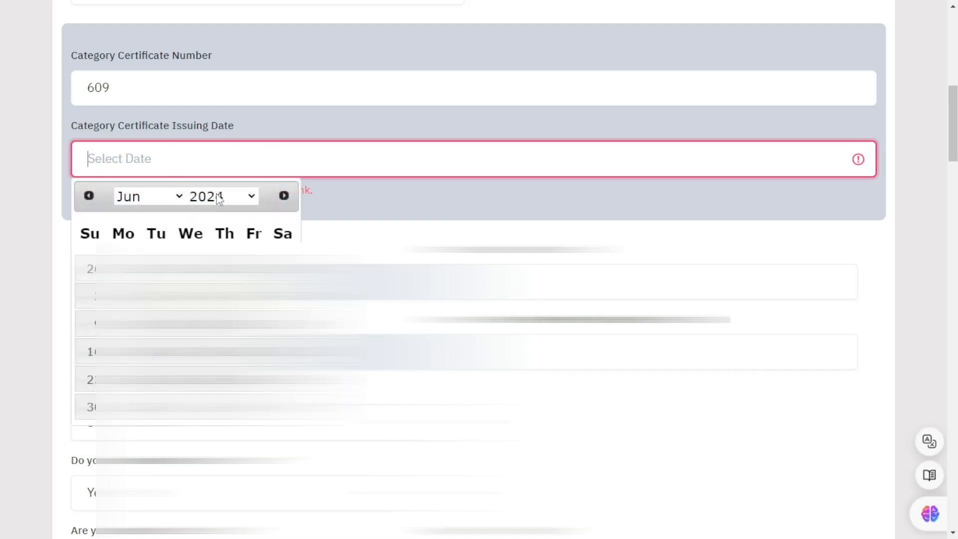
click(156, 198)
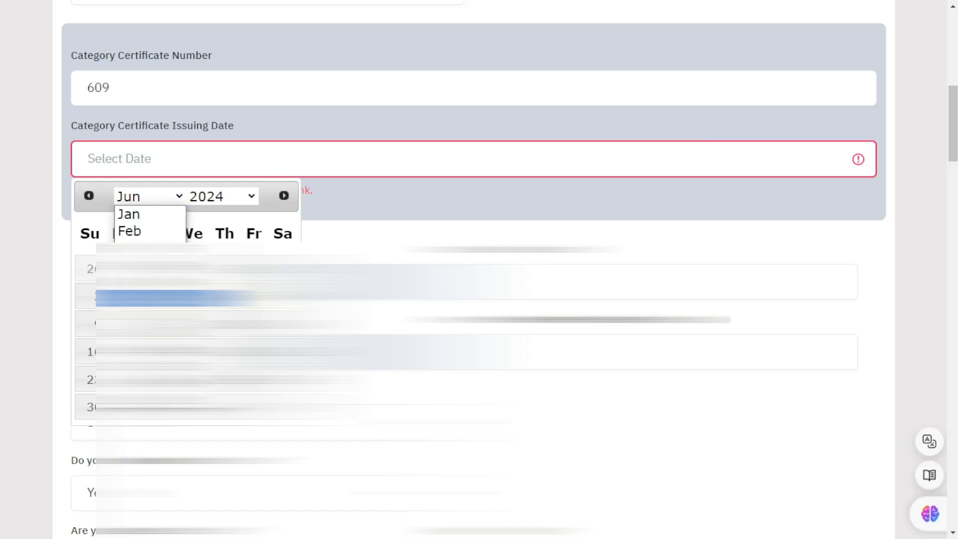
click(225, 296)
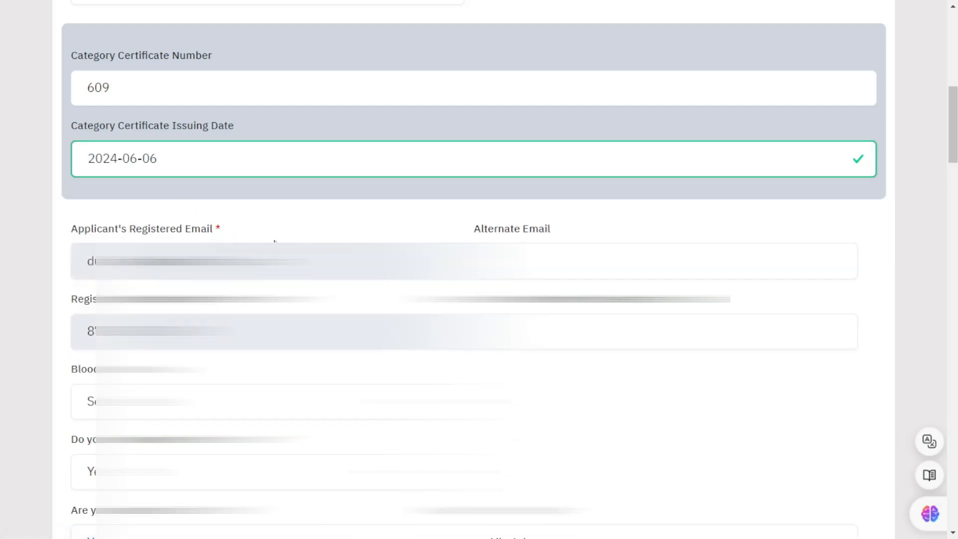
Step: Under Other Category/Quota, choose Not Applicable for Extra Curricular Activity
scroll(475, 269, down, 12)
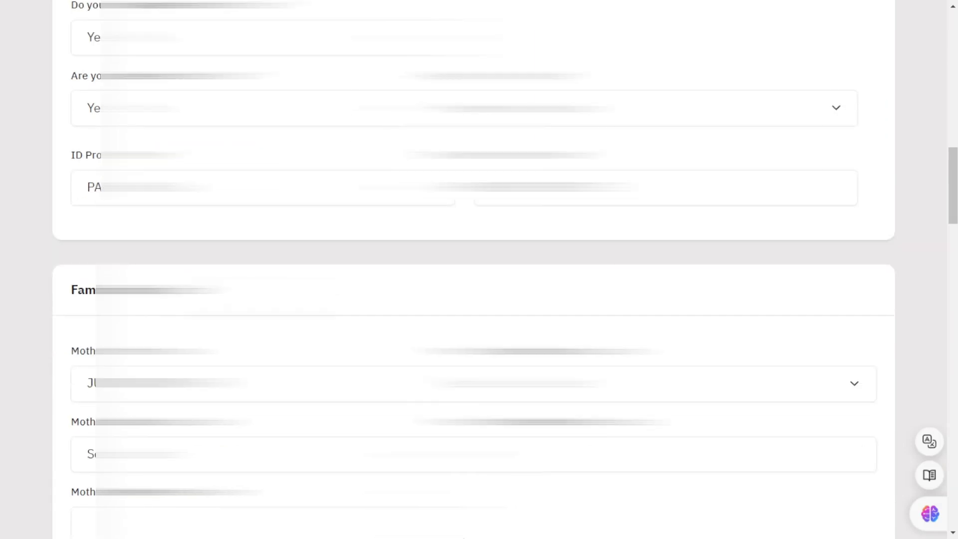
scroll(111, 217, down, 2)
scroll(58, 271, down, 7)
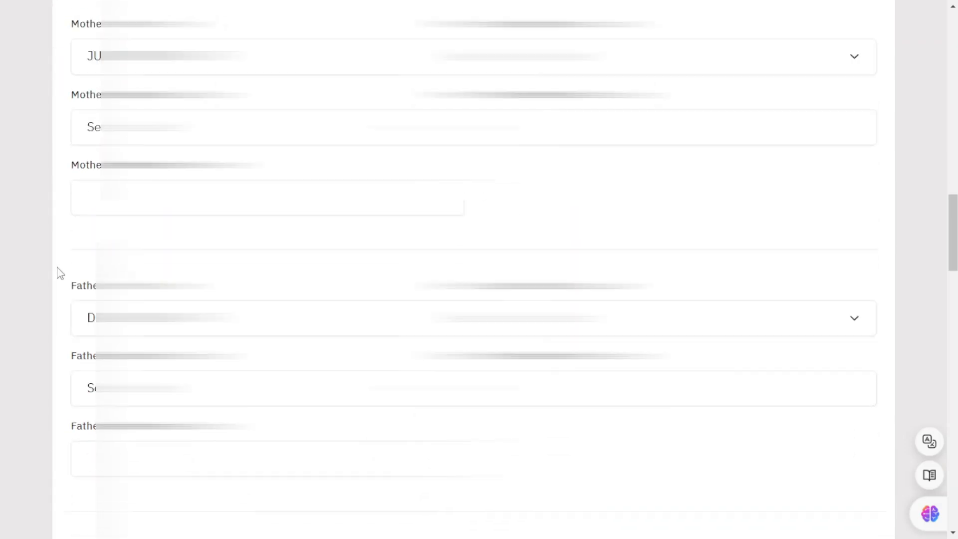
scroll(94, 291, down, 11)
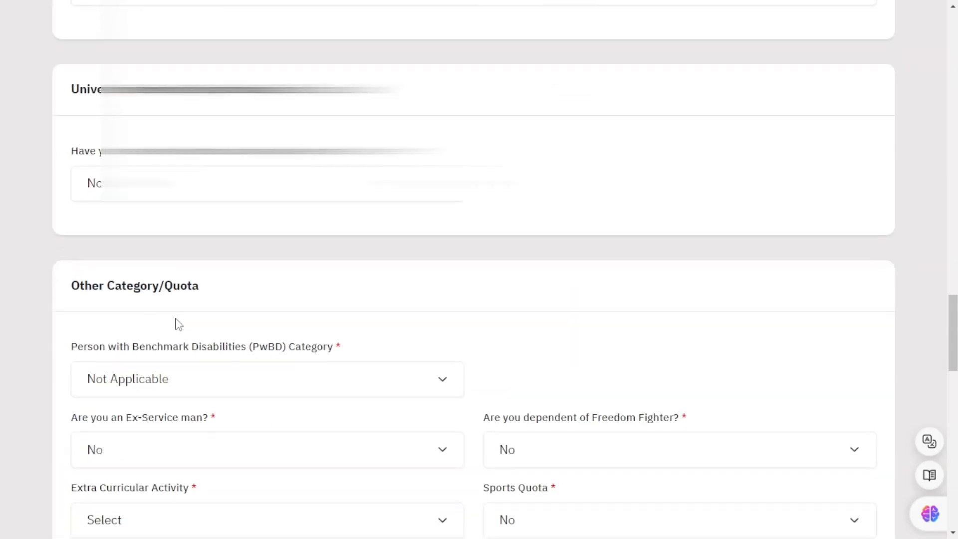
scroll(209, 329, down, 3)
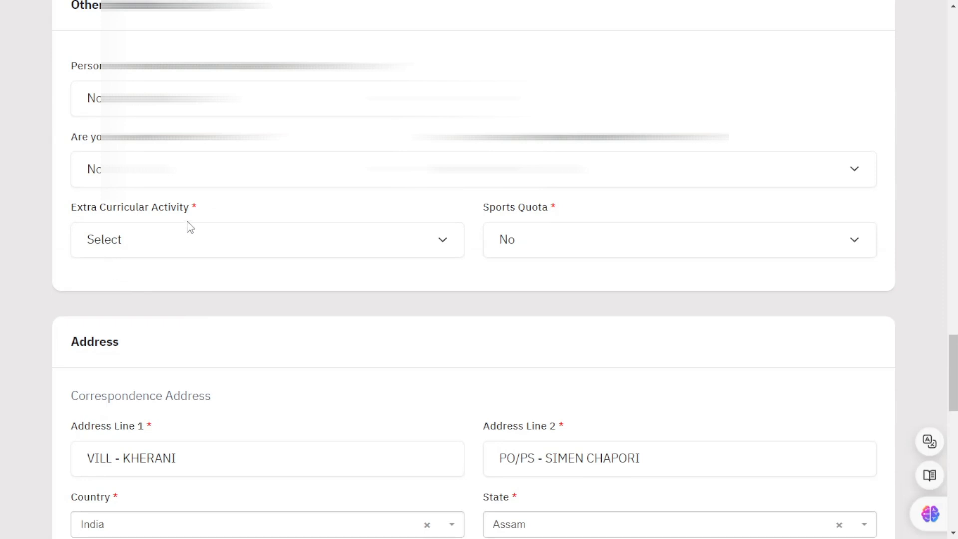
click(226, 246)
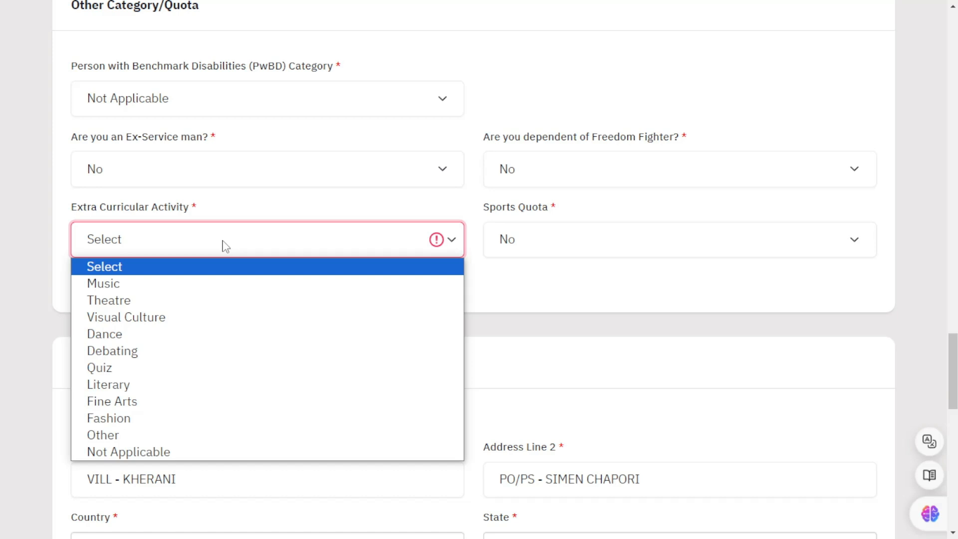
click(149, 454)
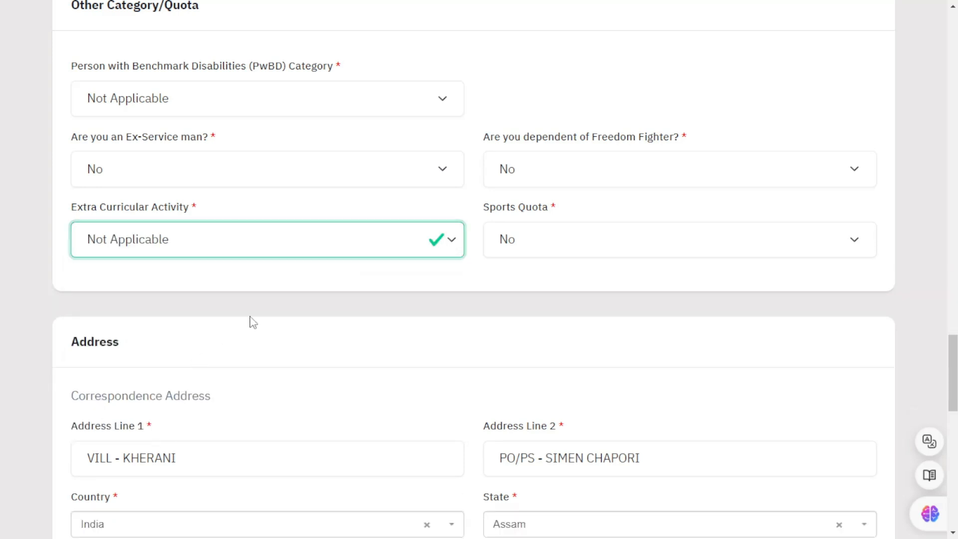
scroll(254, 322, down, 1)
scroll(253, 322, down, 7)
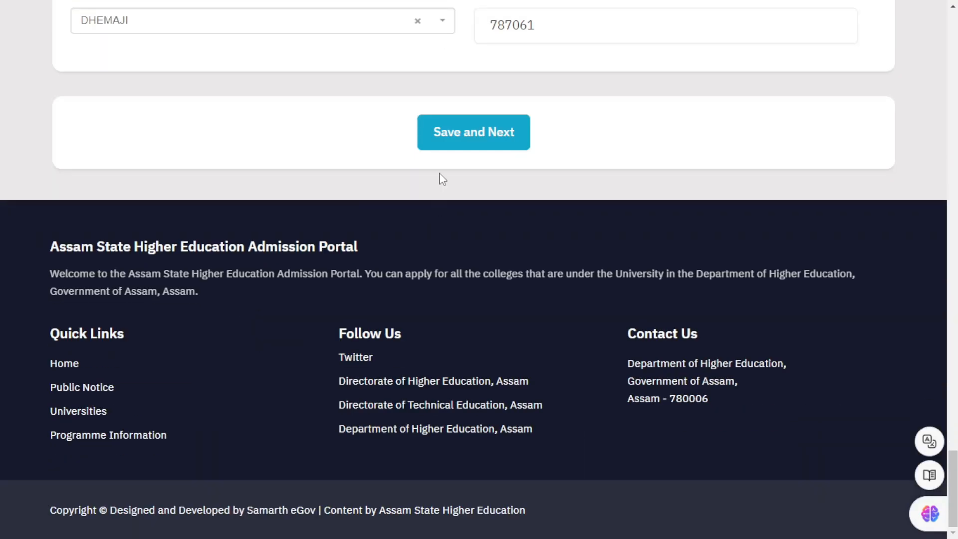
Step: Save the profile, confirm with OK, and go to the Other Details (2) section
click(484, 131)
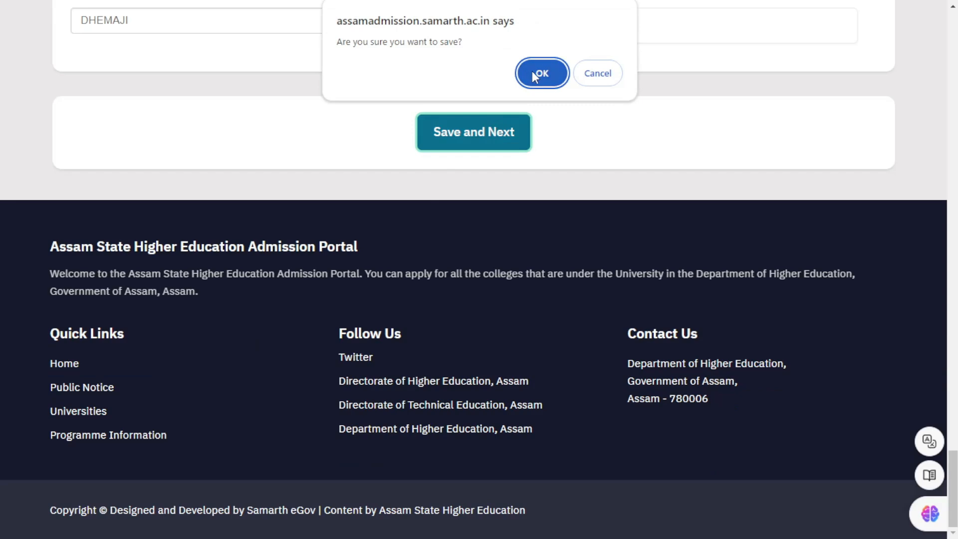
click(534, 71)
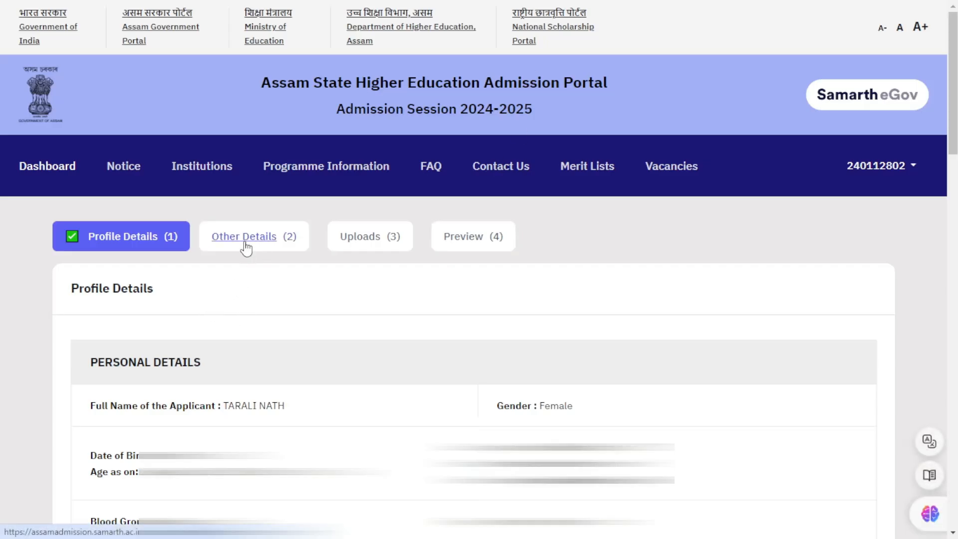
click(283, 248)
scroll(338, 308, down, 10)
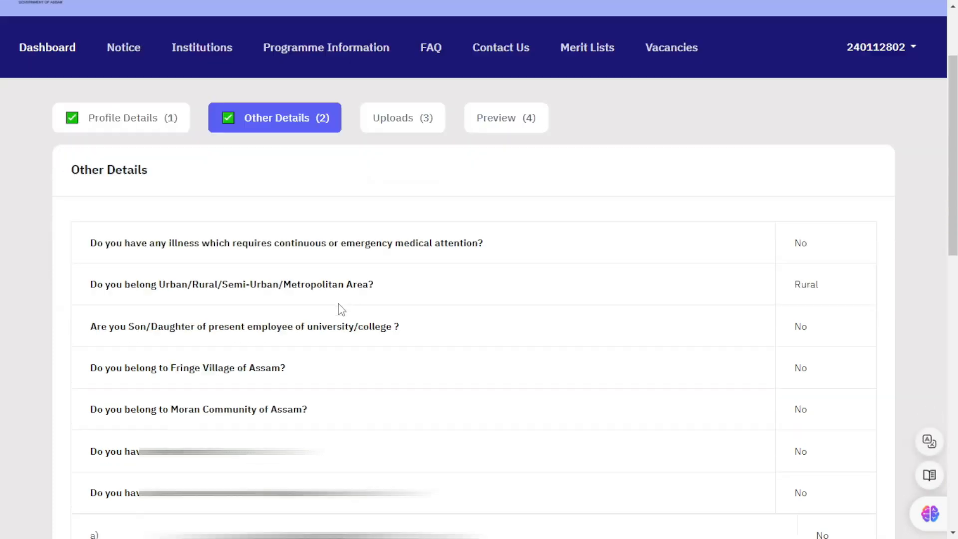
scroll(351, 317, up, 8)
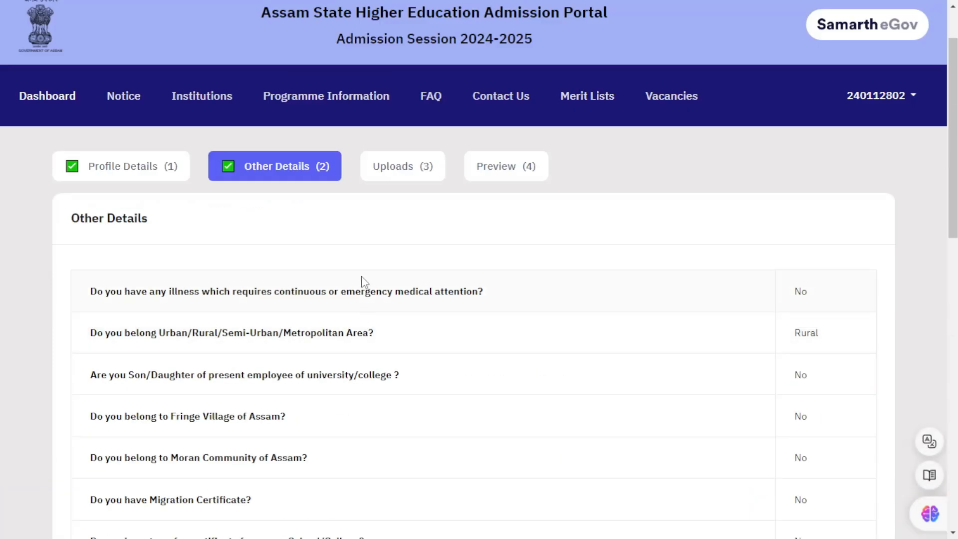
Step: Open Uploads, tick the declaration of correctness, and finish back to the dashboard
click(403, 172)
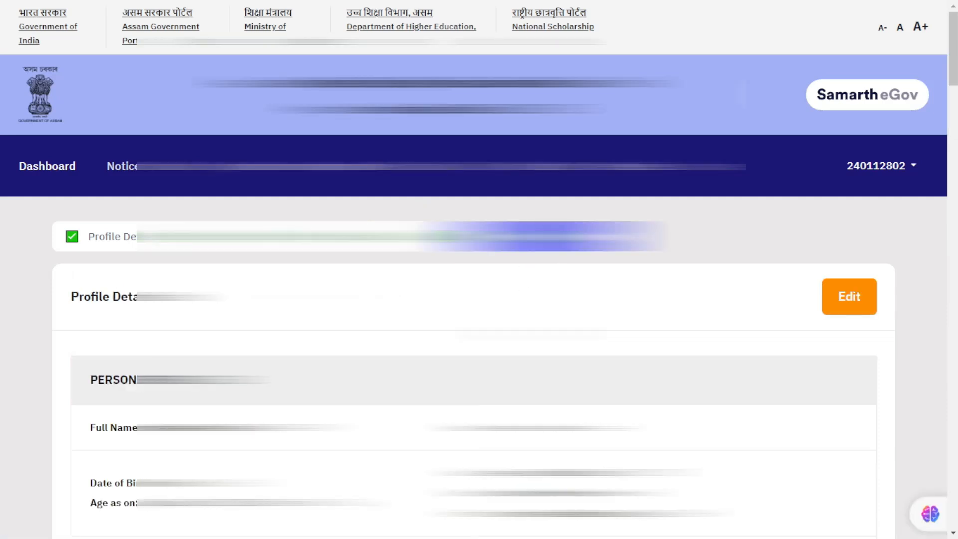
scroll(479, 270, down, 20)
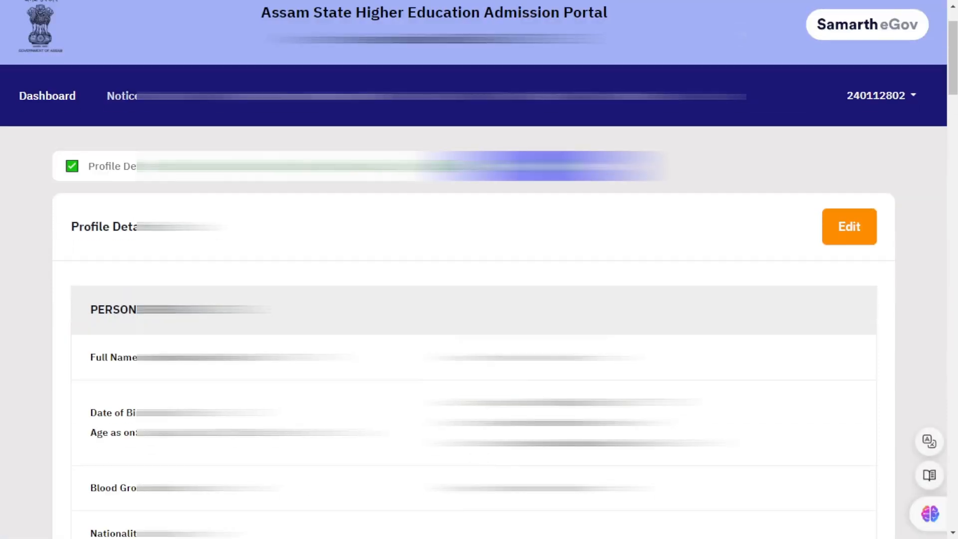
scroll(480, 269, down, 20)
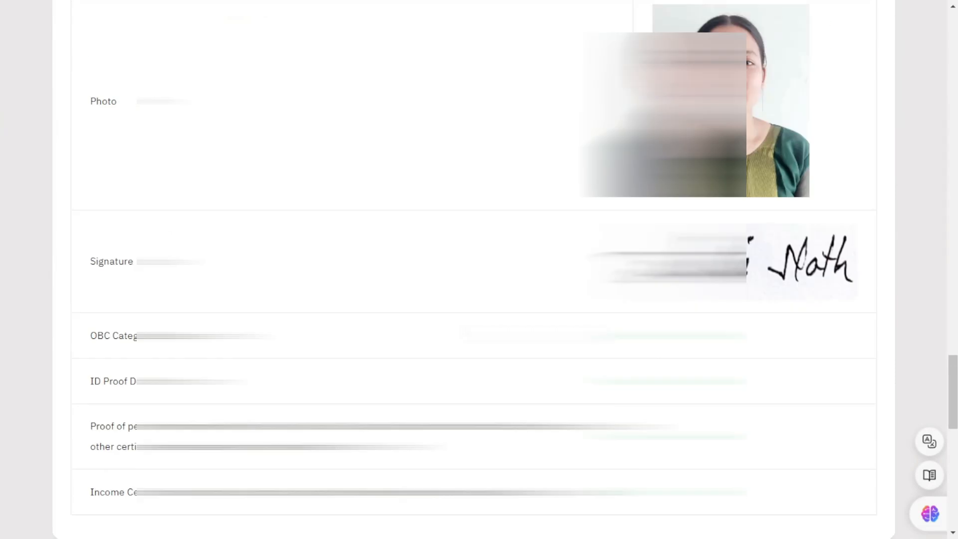
scroll(479, 270, up, 5)
click(76, 287)
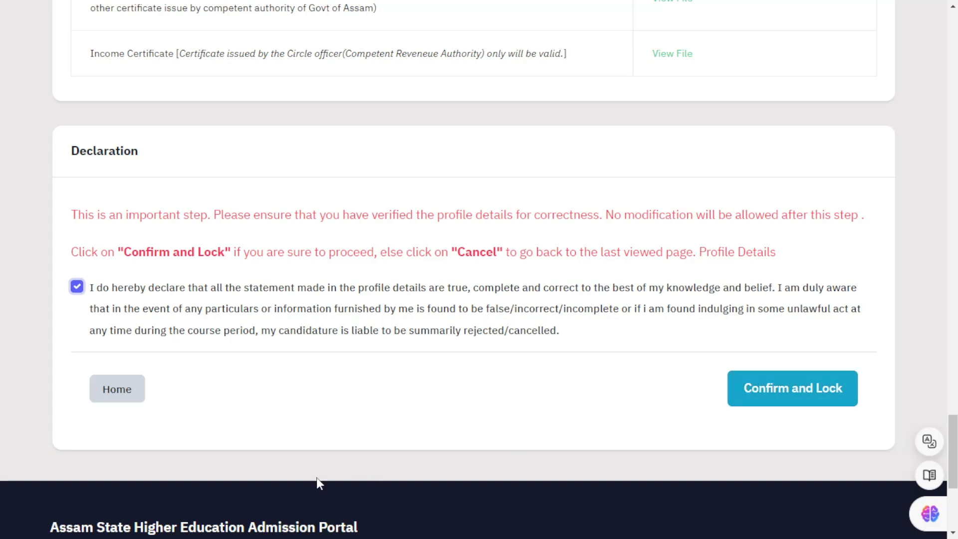
click(117, 392)
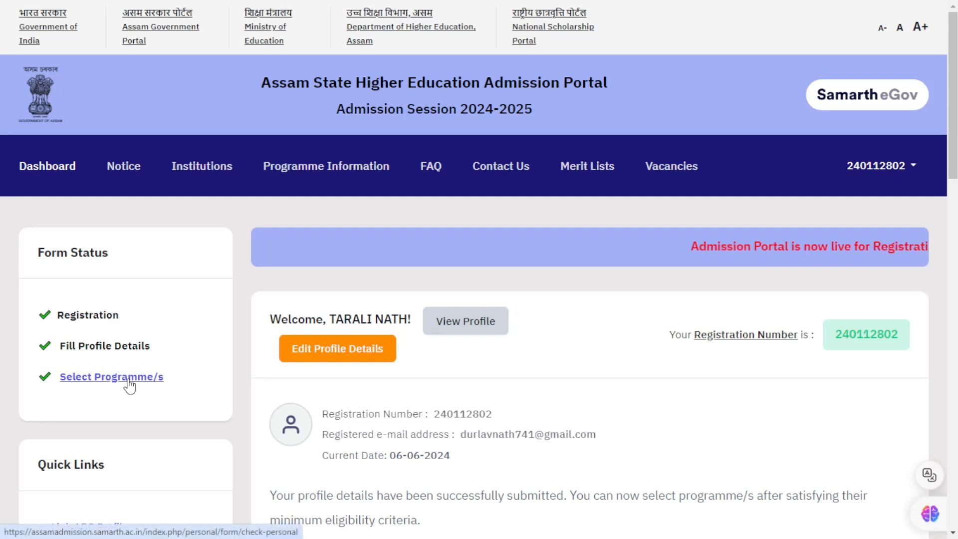
scroll(125, 387, down, 5)
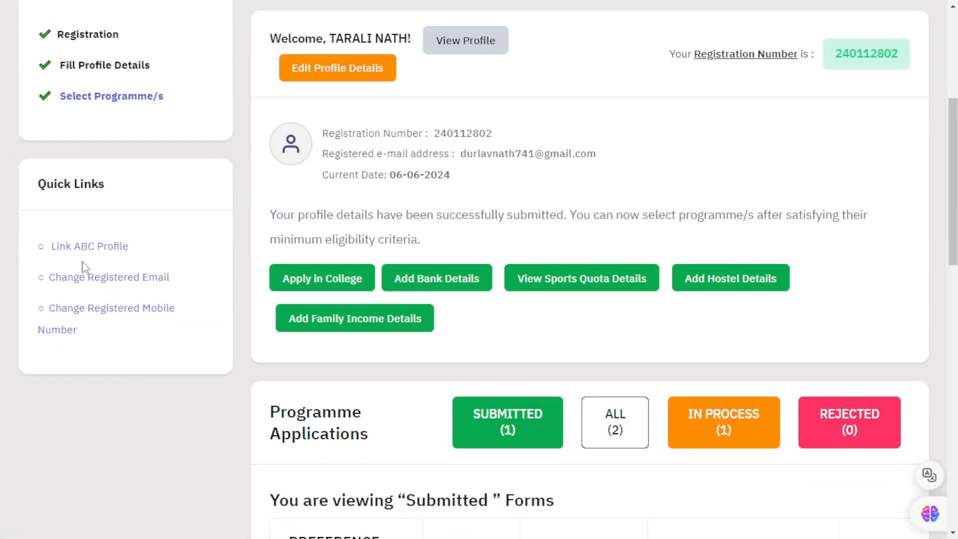